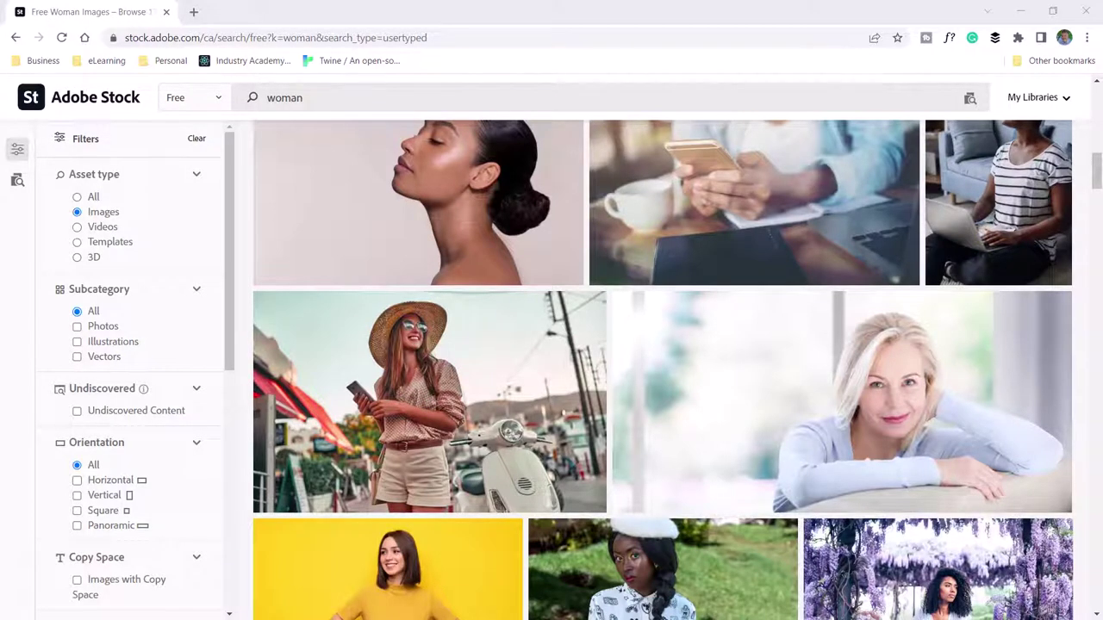
Step: Download the free Adobe Stock photo of the smiling woman in white on a pink background and open it in Photoshop
{"action": "scroll", "coordinate": [787, 328], "scroll_direction": "up", "scroll_amount": 3}
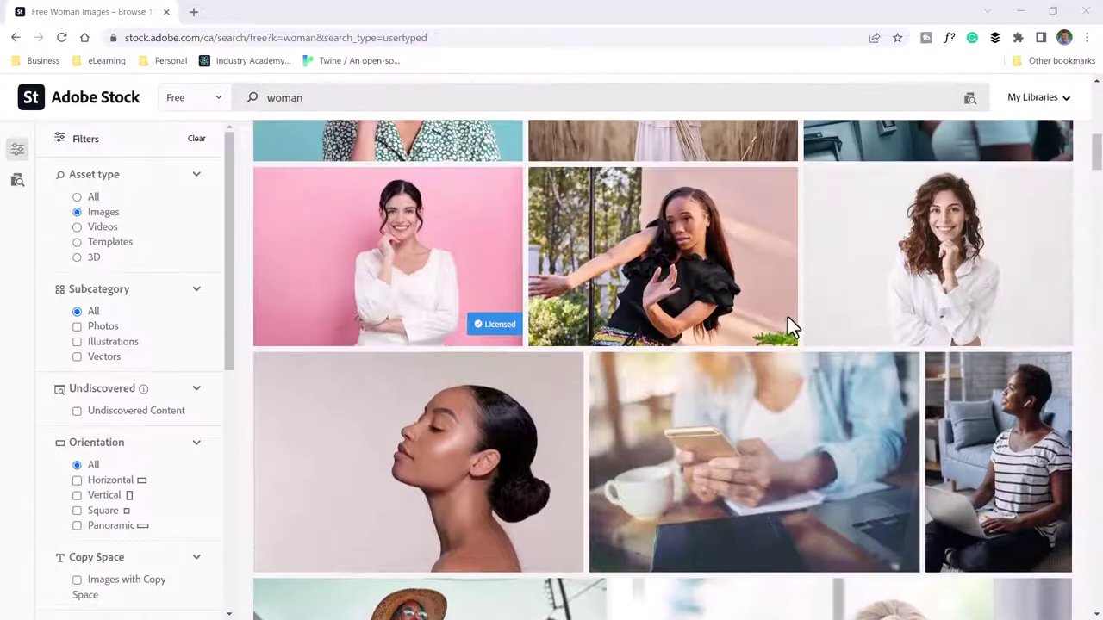
{"action": "scroll", "coordinate": [788, 317], "scroll_direction": "up", "scroll_amount": 1}
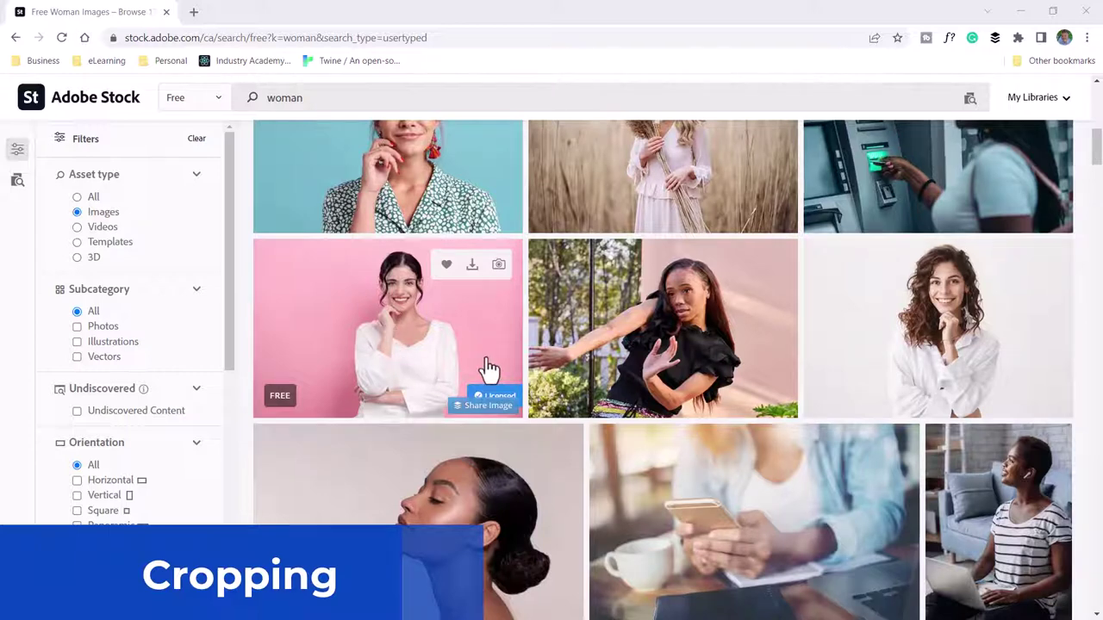
{"action": "left_click", "coordinate": [472, 267]}
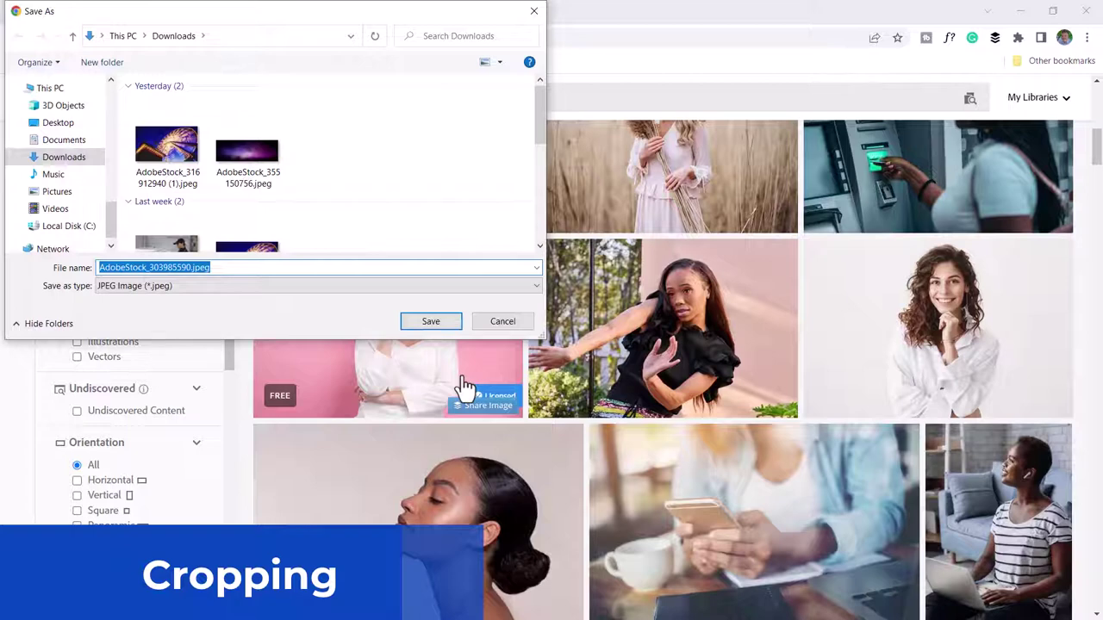
{"action": "left_click", "coordinate": [444, 321]}
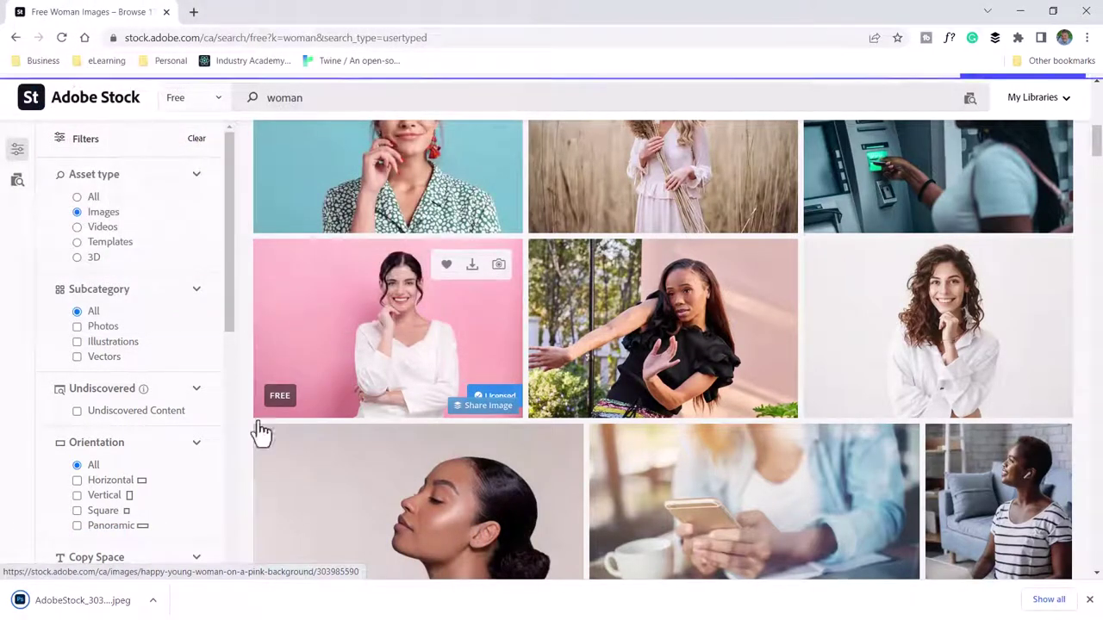
{"action": "left_click", "coordinate": [151, 601]}
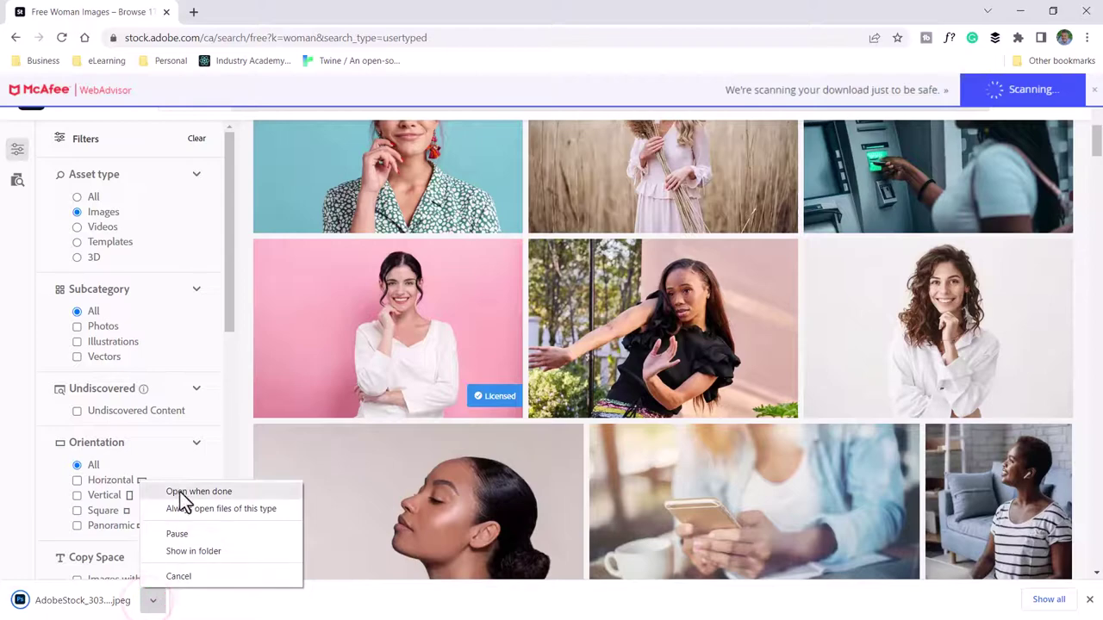
{"action": "left_click", "coordinate": [179, 492]}
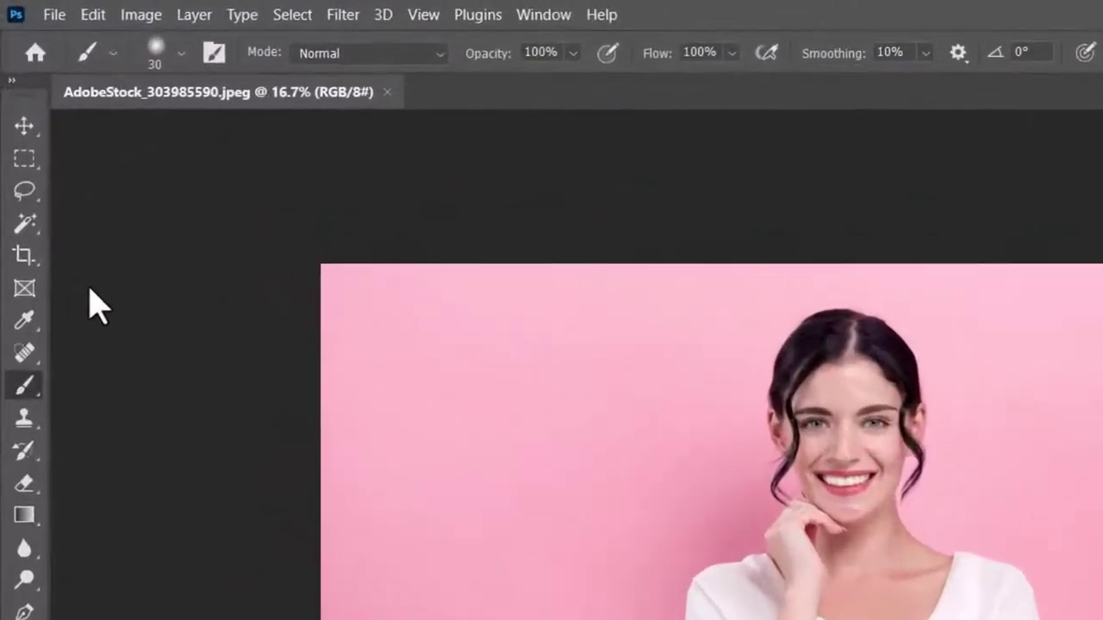
Step: Activate the Crop tool and set its aspect ratio to 1024 by 627
{"action": "left_click", "coordinate": [24, 256]}
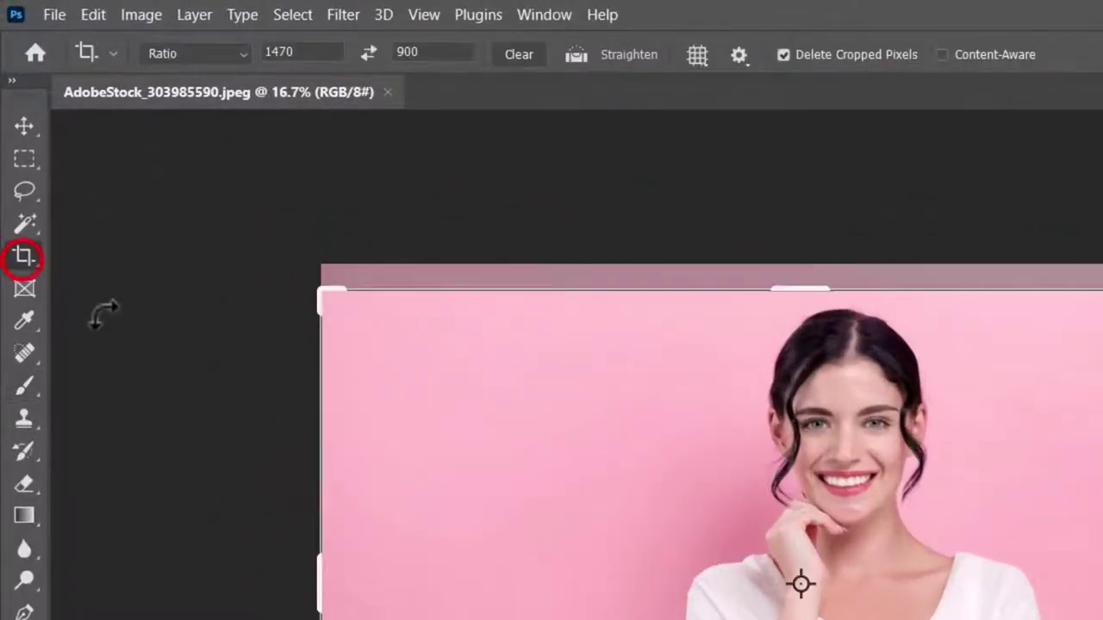
{"action": "double_click", "coordinate": [303, 52]}
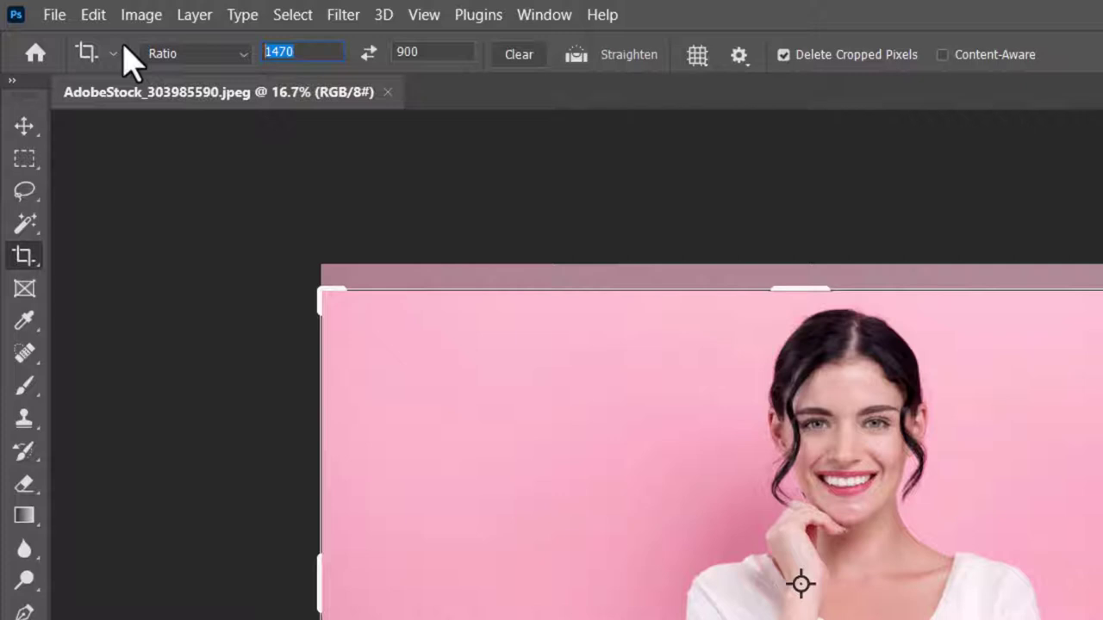
{"action": "type", "text": "1024"}
{"action": "key", "text": "Tab"}
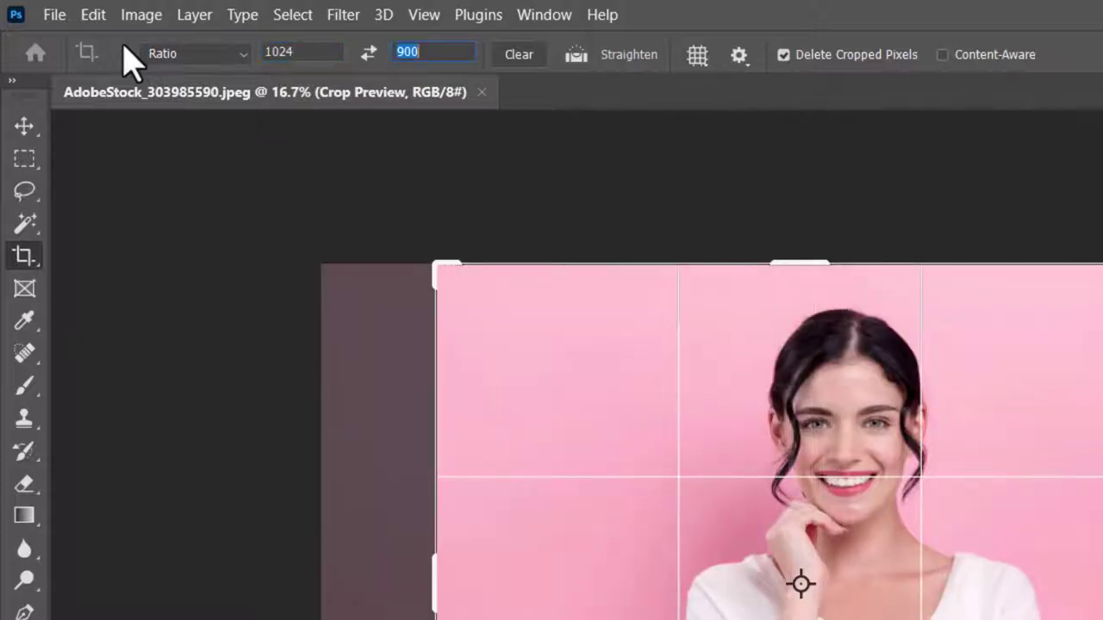
{"action": "type", "text": "627"}
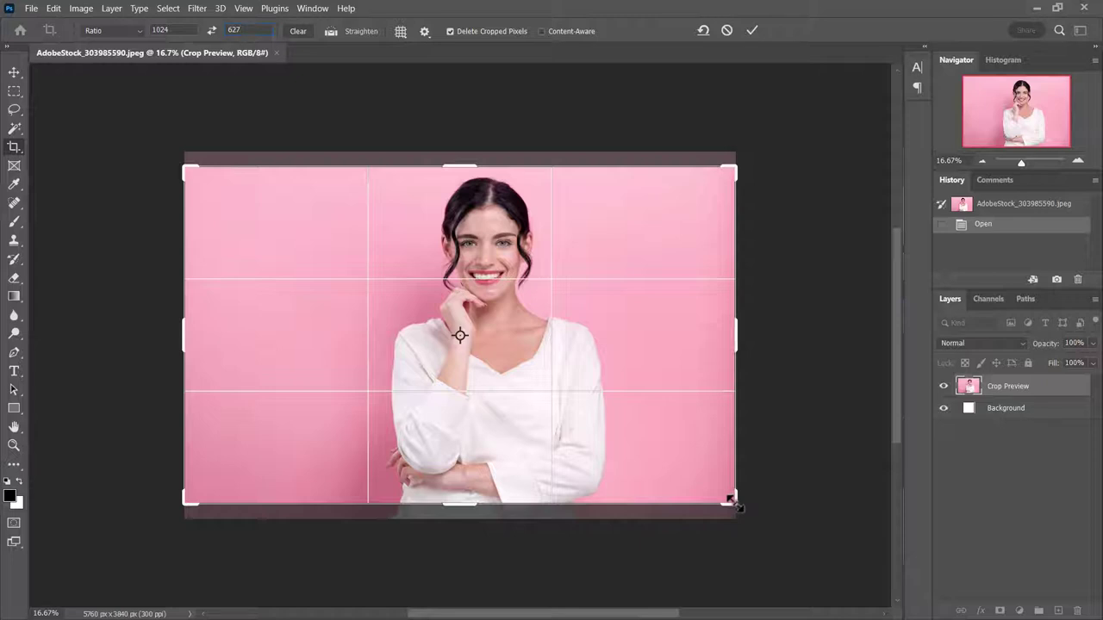
Step: Crop the photo to about 3930 × 2407 px, framing the woman's upper body on the right with empty pink background beside her
{"action": "left_click_drag", "start_coordinate": [732, 502], "coordinate": [672, 460]}
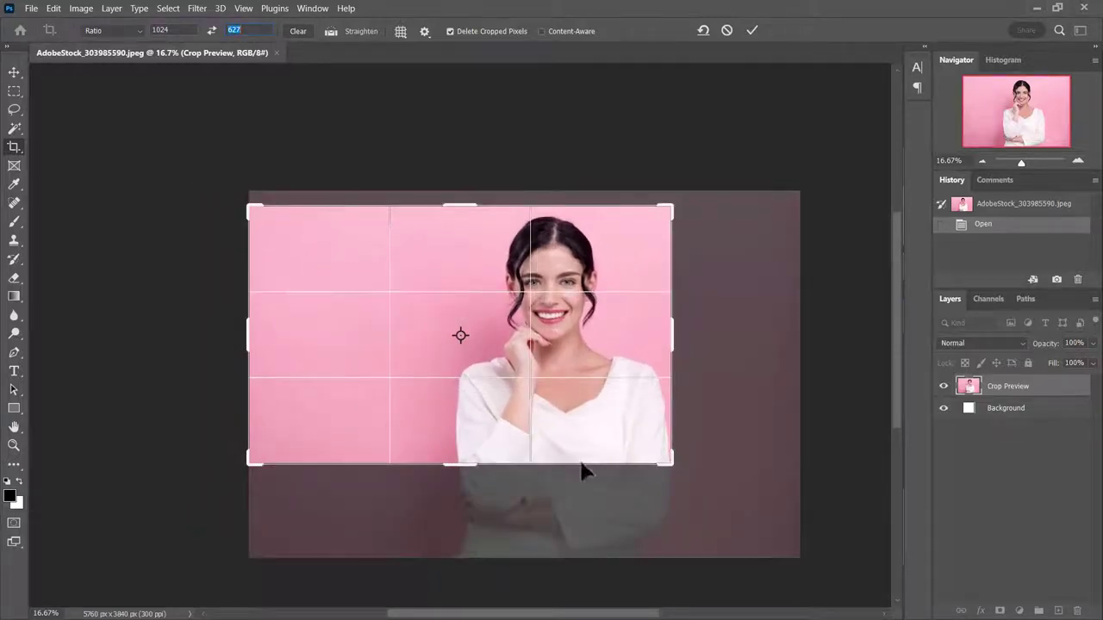
{"action": "mouse_move", "coordinate": [431, 354]}
{"action": "left_mouse_down"}
{"action": "mouse_move", "coordinate": [425, 343]}
{"action": "mouse_move", "coordinate": [444, 348]}
{"action": "mouse_move", "coordinate": [431, 347]}
{"action": "left_mouse_up"}
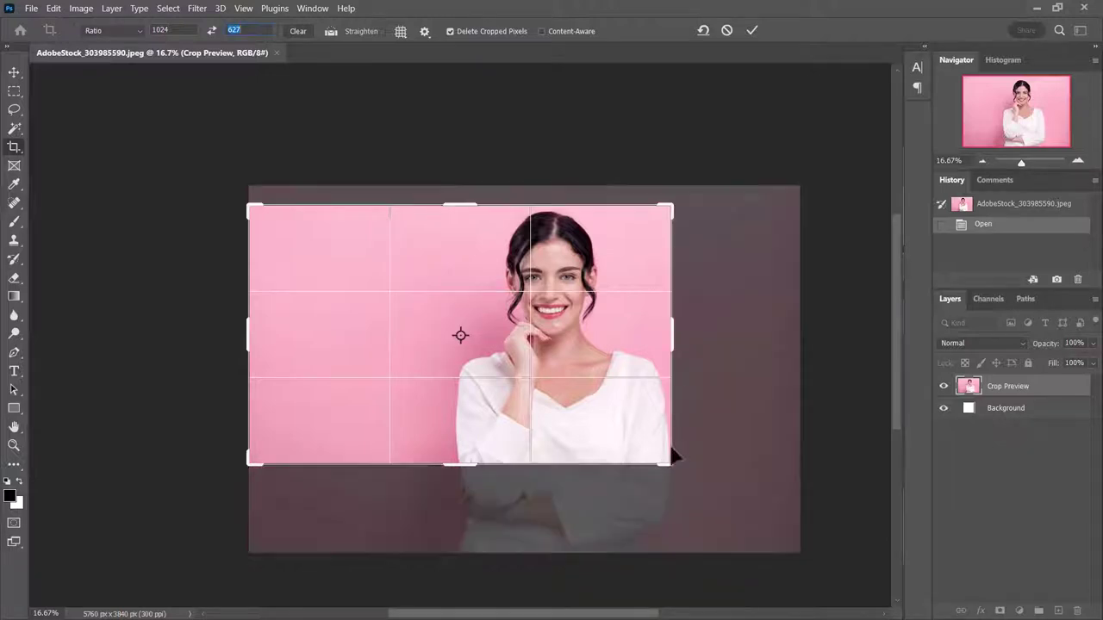
{"action": "left_click_drag", "start_coordinate": [670, 457], "coordinate": [644, 445]}
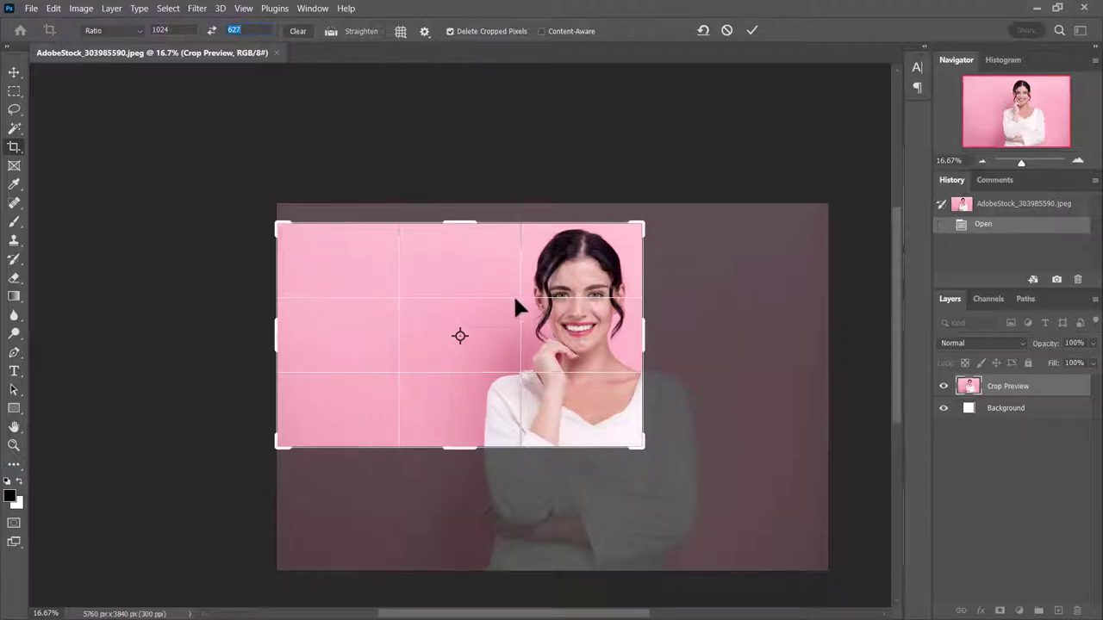
{"action": "left_click_drag", "start_coordinate": [642, 447], "coordinate": [575, 415]}
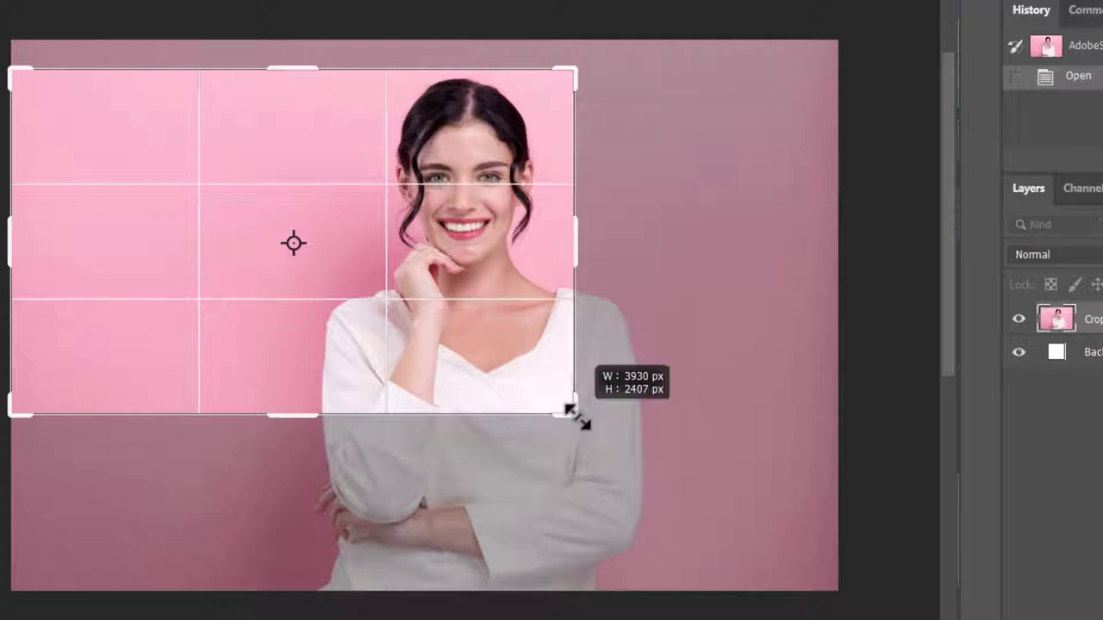
{"action": "left_click_drag", "start_coordinate": [574, 414], "coordinate": [571, 419]}
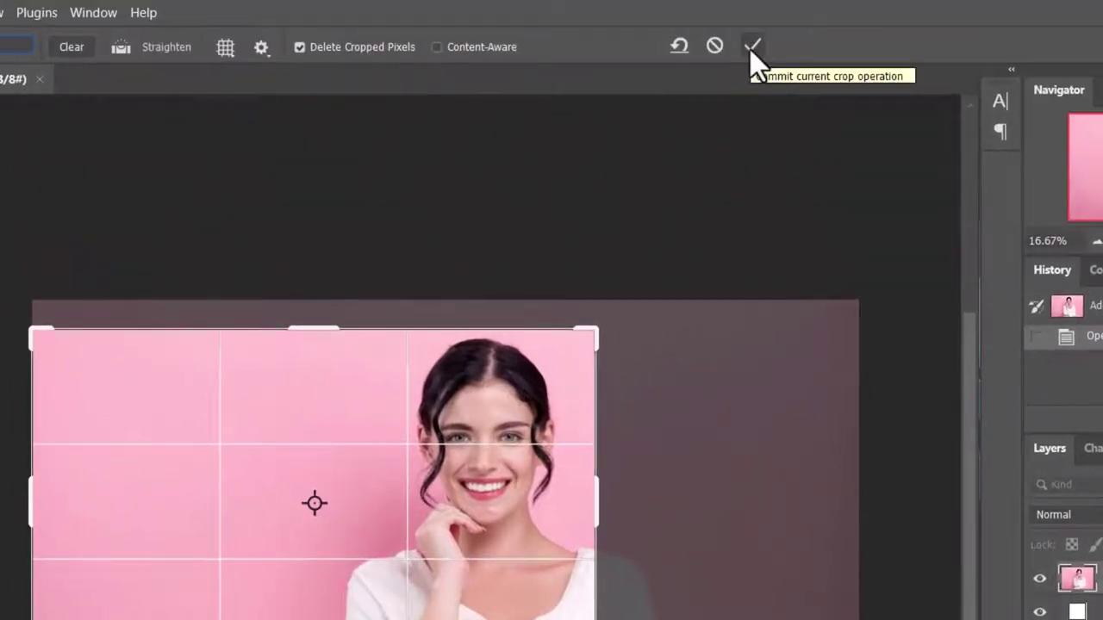
{"action": "left_click", "coordinate": [749, 49]}
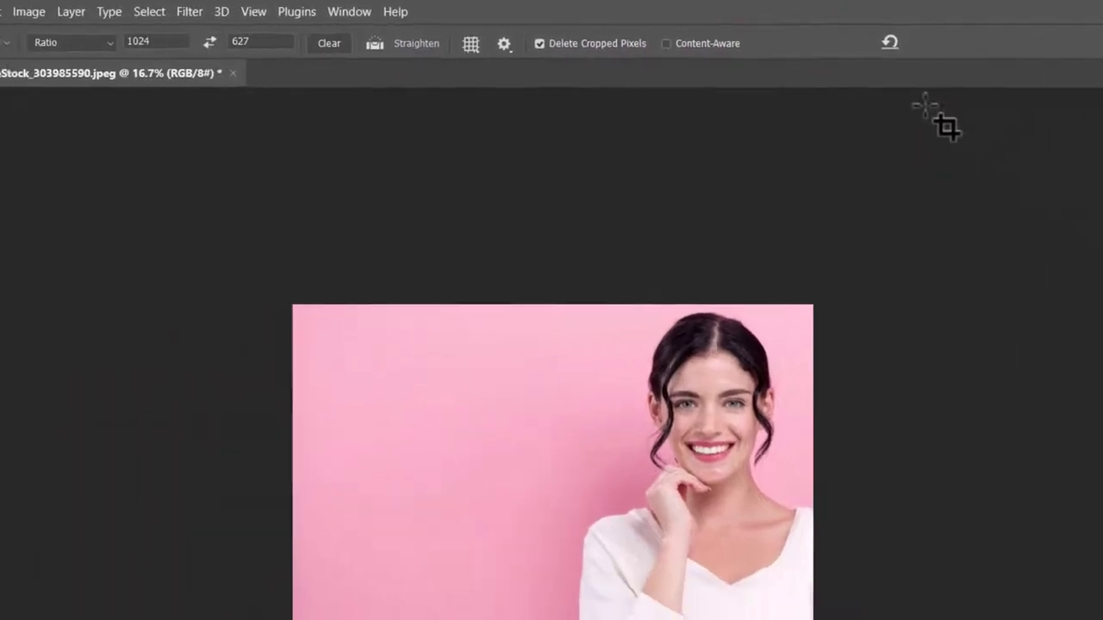
{"action": "left_click", "coordinate": [42, 11]}
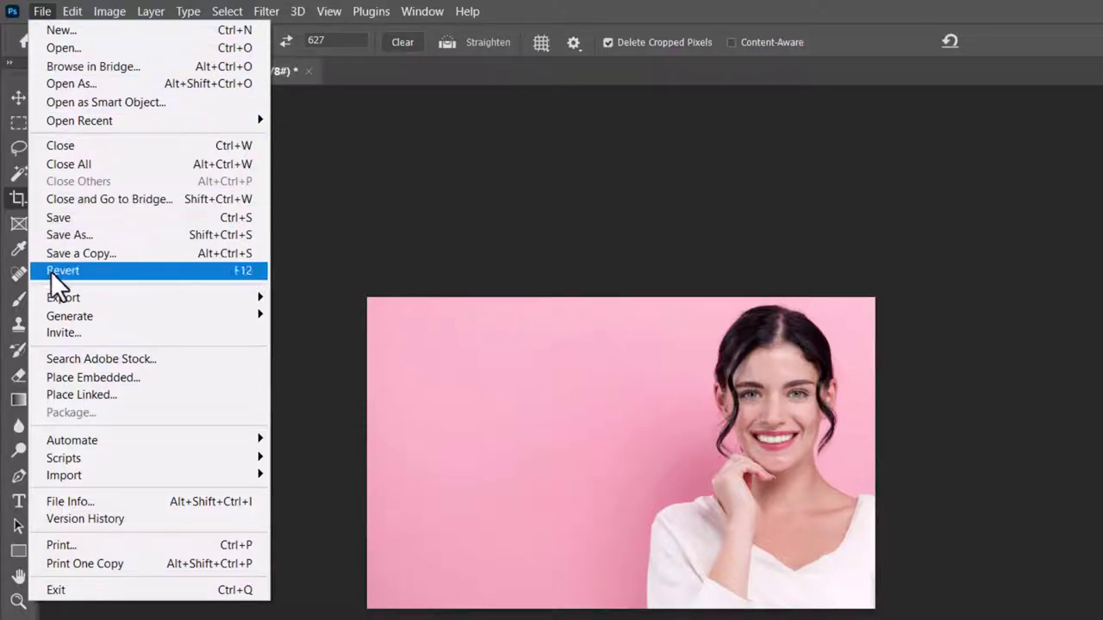
{"action": "mouse_move", "coordinate": [49, 301]}
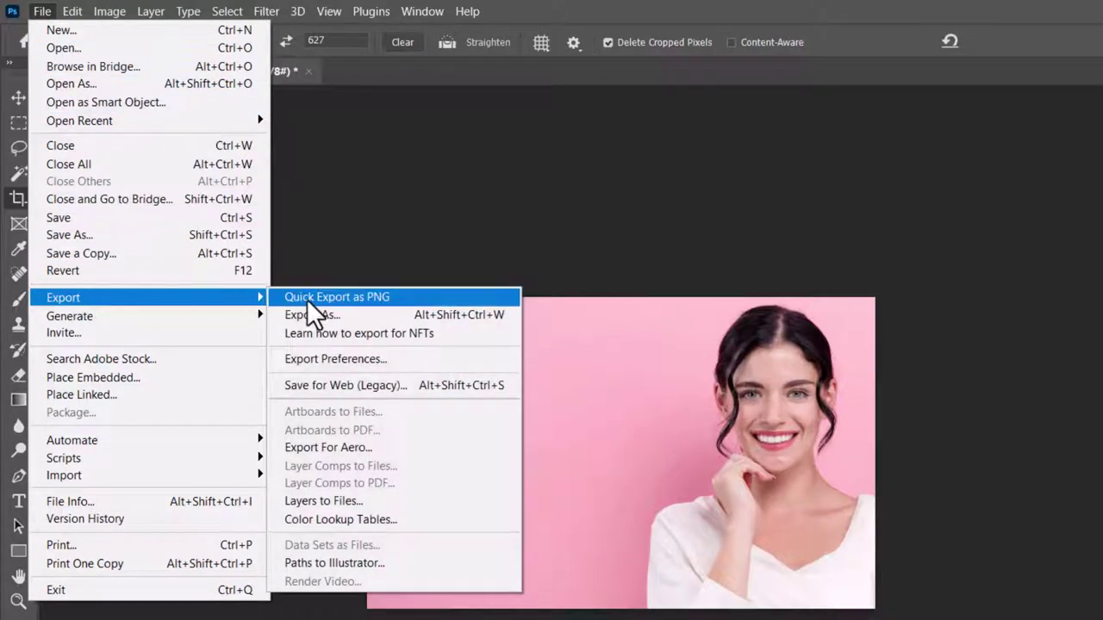
{"action": "left_click", "coordinate": [308, 314]}
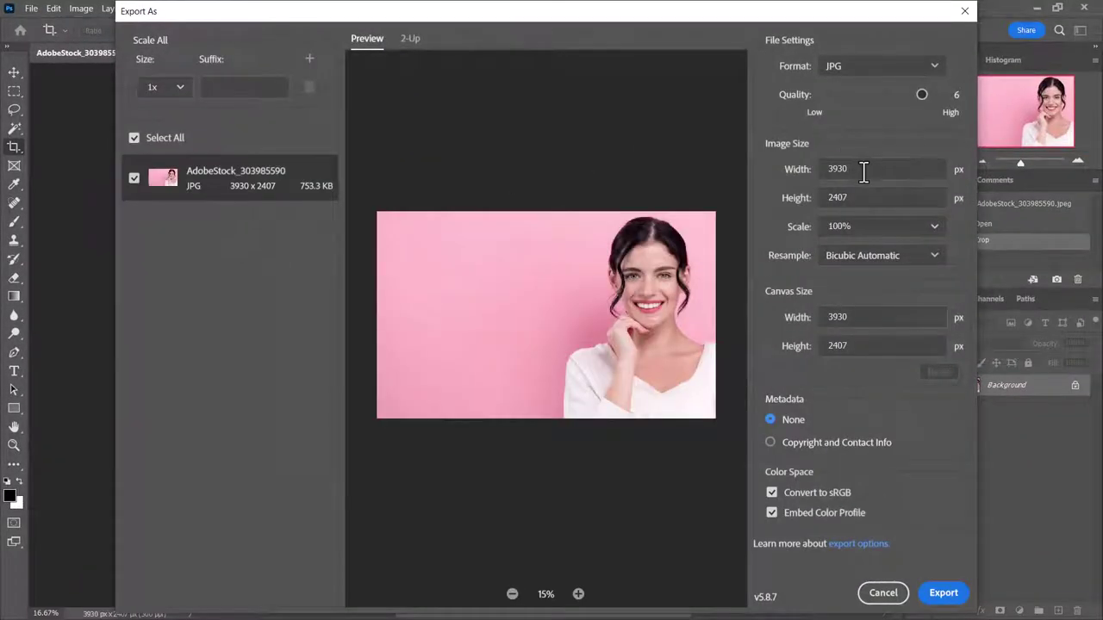
{"action": "left_click", "coordinate": [861, 169]}
{"action": "type", "text": "1024"}
{"action": "key", "text": "Tab"}
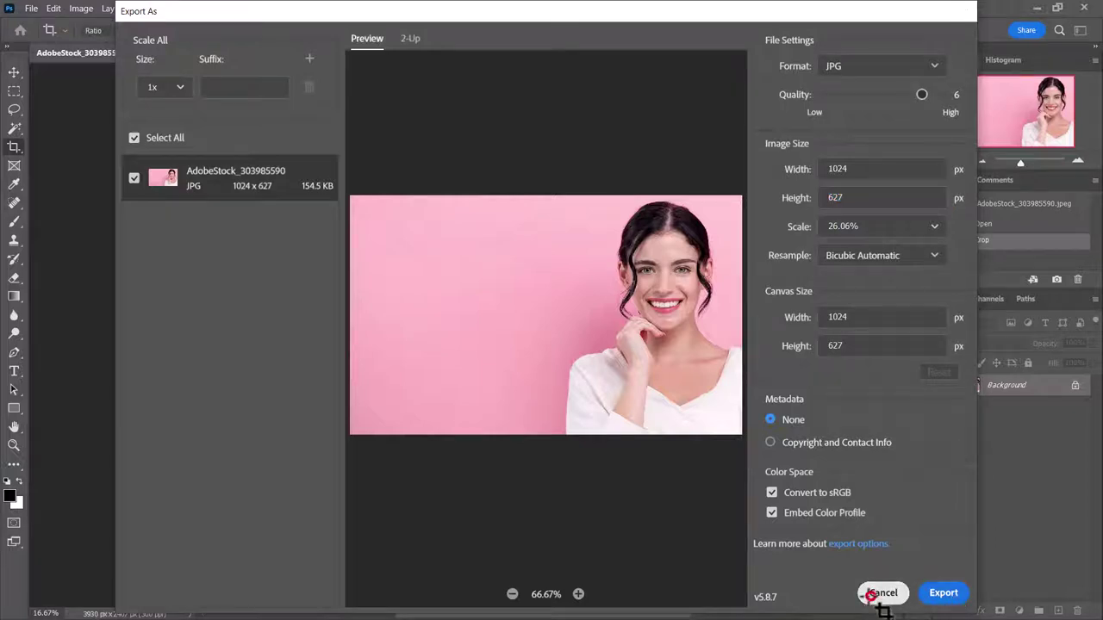
{"action": "left_click", "coordinate": [881, 594]}
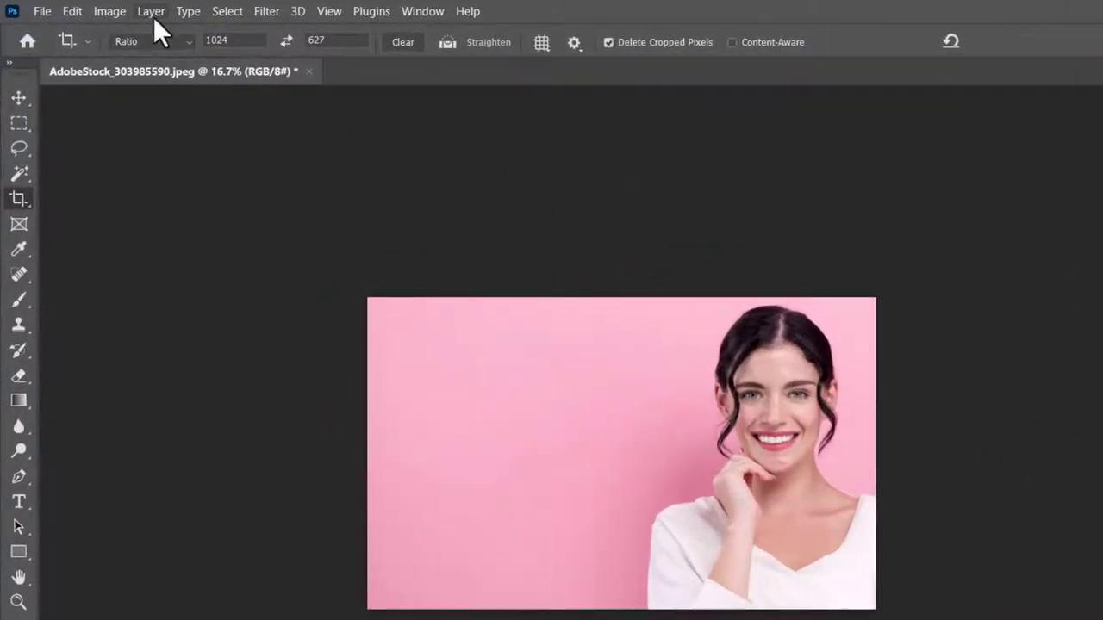
Step: Resize the cropped image to 1024 pixels wide by 627 pixels high, using pixels as the unit
{"action": "left_click", "coordinate": [114, 14]}
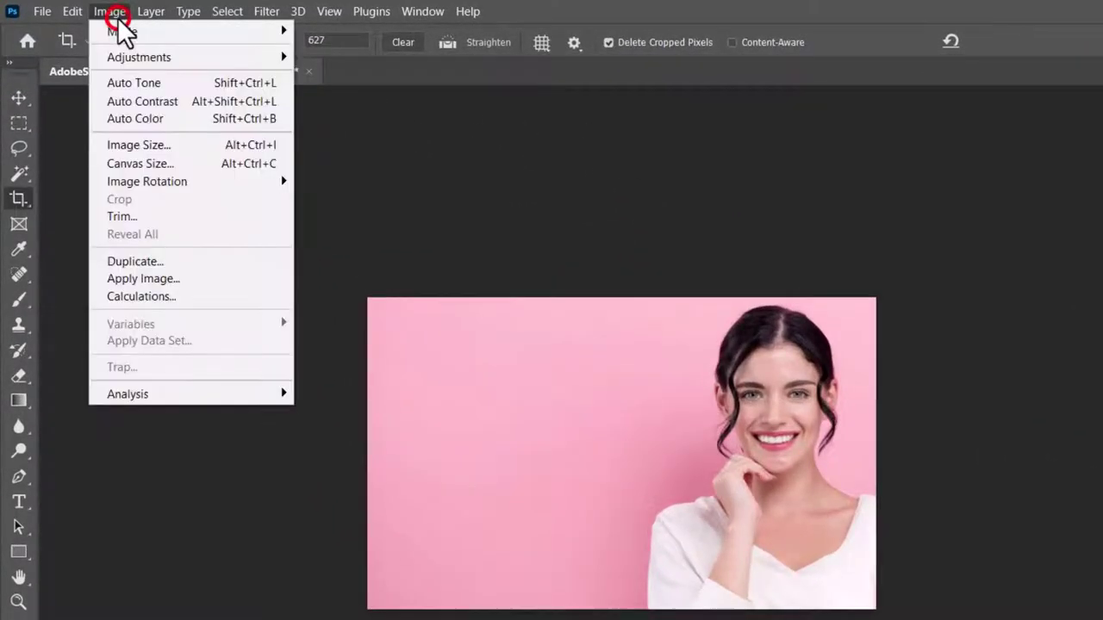
{"action": "left_click", "coordinate": [133, 147]}
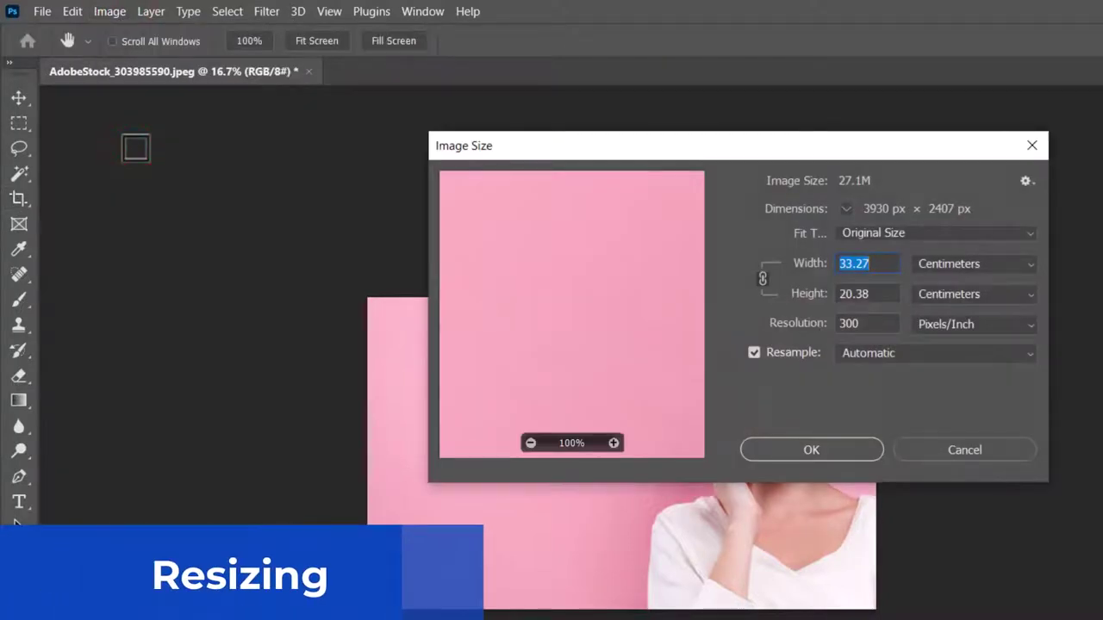
{"action": "left_click", "coordinate": [983, 263]}
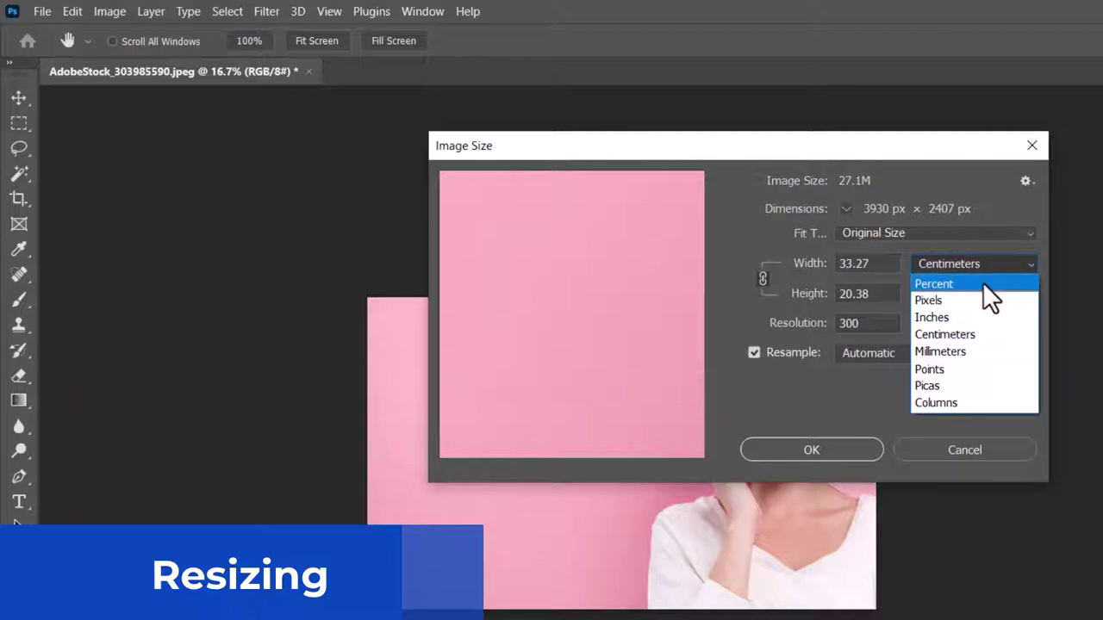
{"action": "left_click", "coordinate": [977, 301]}
{"action": "double_click", "coordinate": [883, 262]}
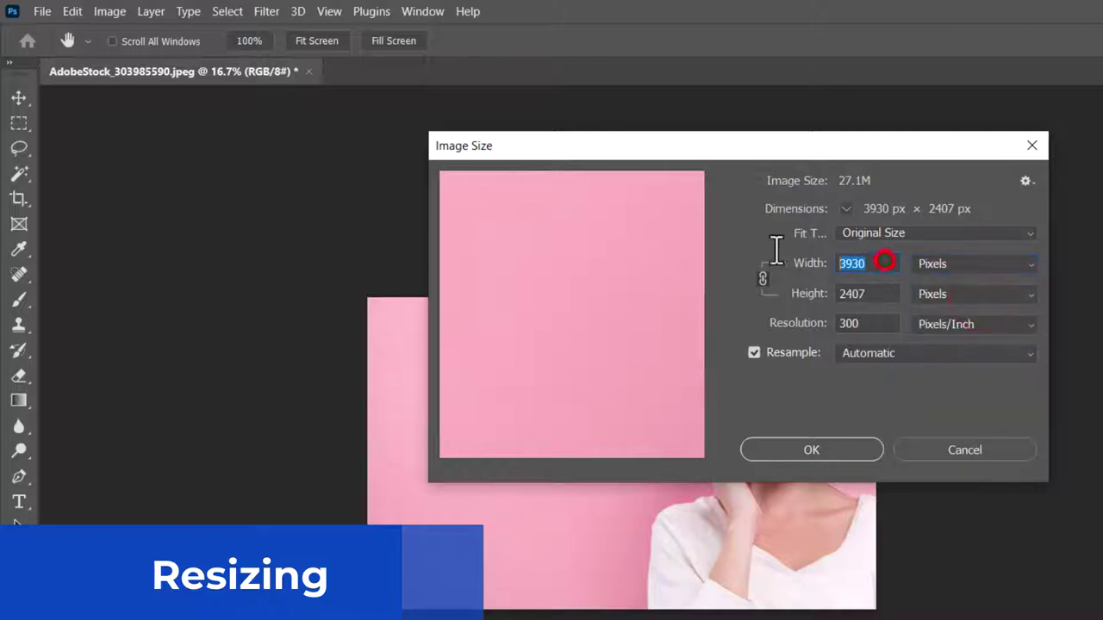
{"action": "type", "text": "10"}
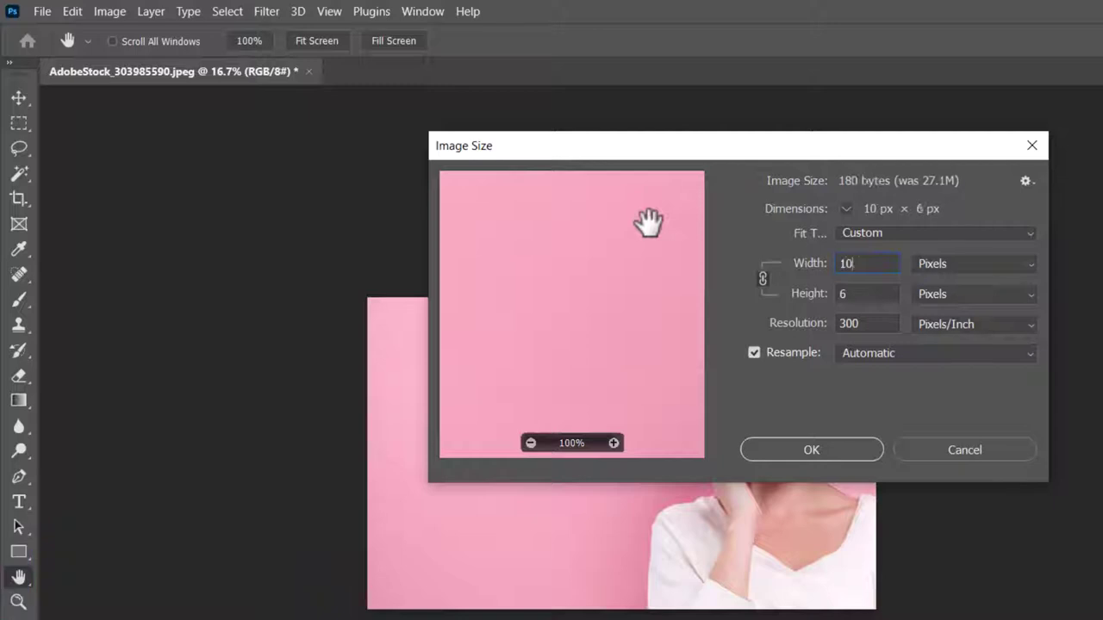
{"action": "type", "text": "24"}
{"action": "key", "text": "Tab"}
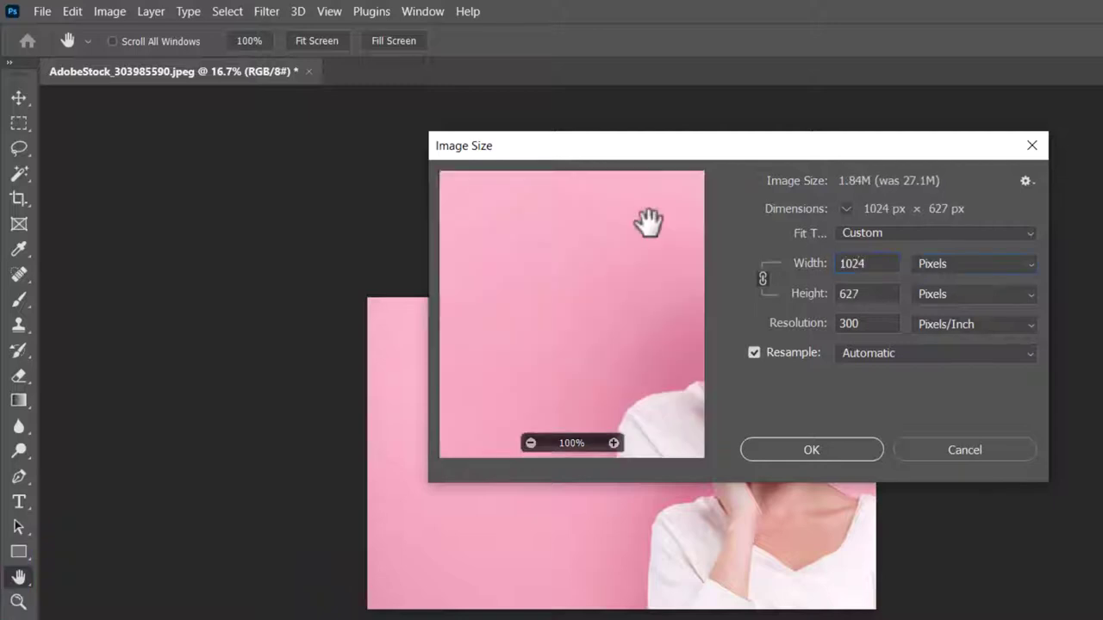
{"action": "left_click", "coordinate": [825, 447]}
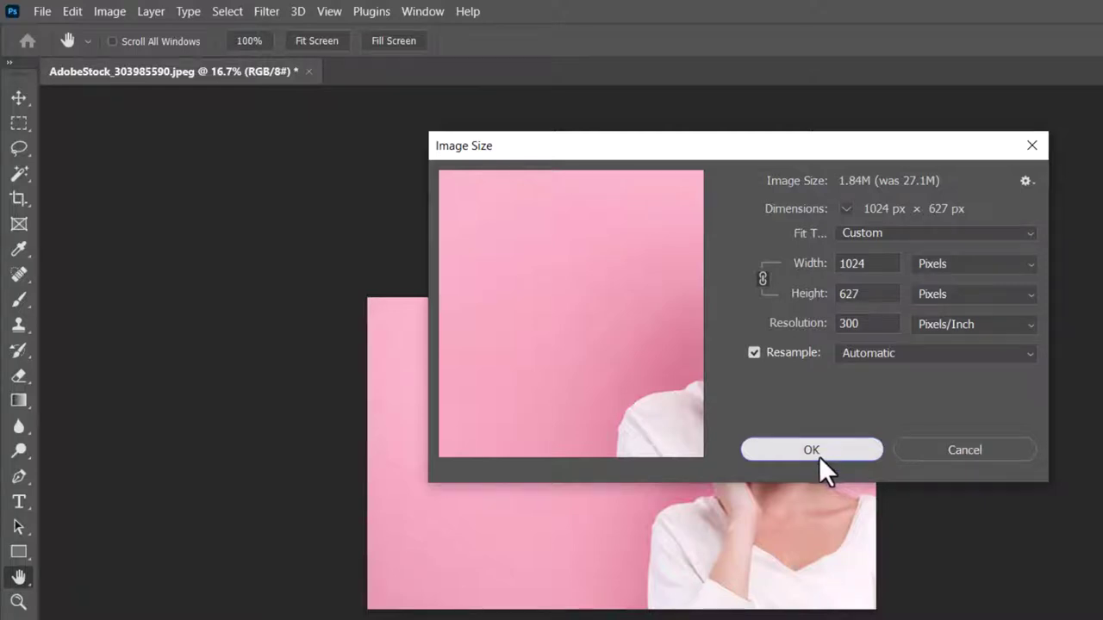
Step: Export the resized image as a JPG with quality 4, saving it to the Desktop as AdobeStock_303985590.jpg
{"action": "left_click", "coordinate": [42, 11]}
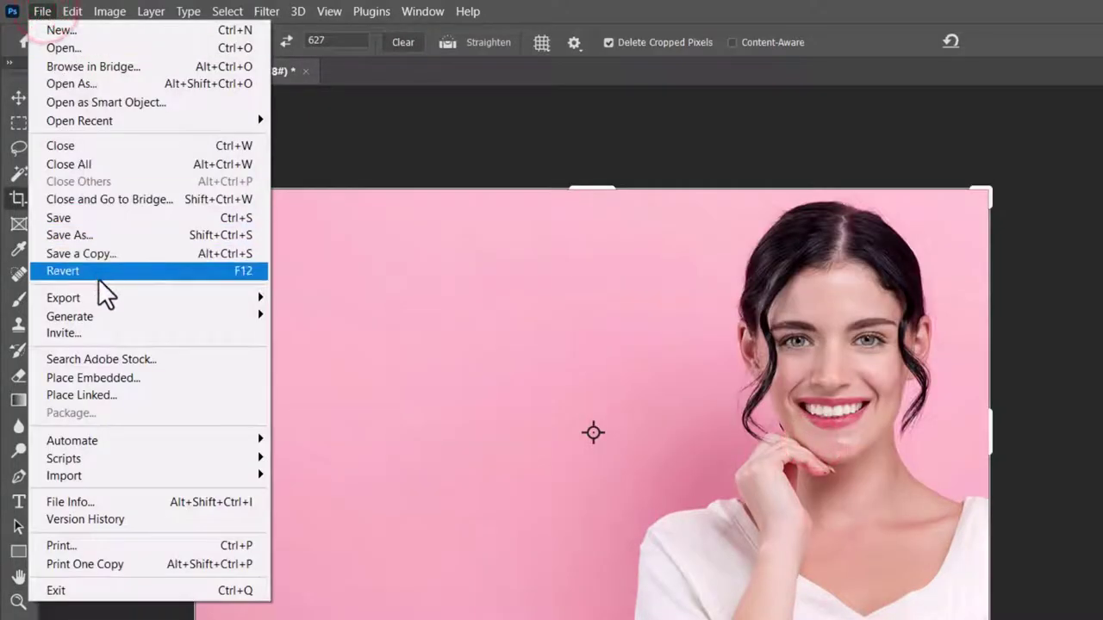
{"action": "mouse_move", "coordinate": [98, 296]}
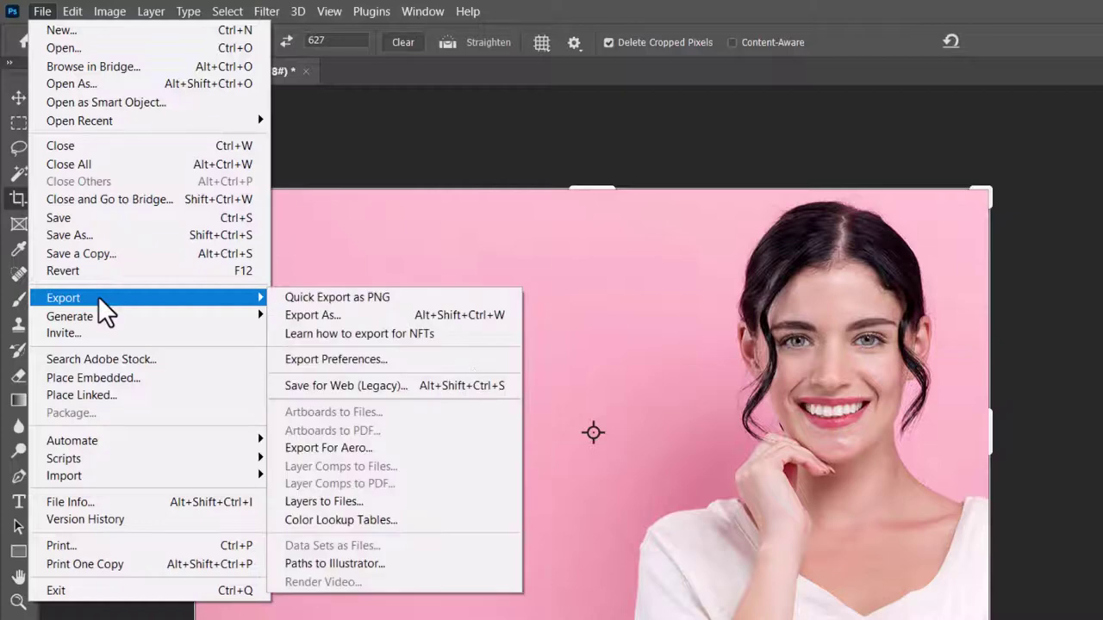
{"action": "left_click", "coordinate": [330, 312]}
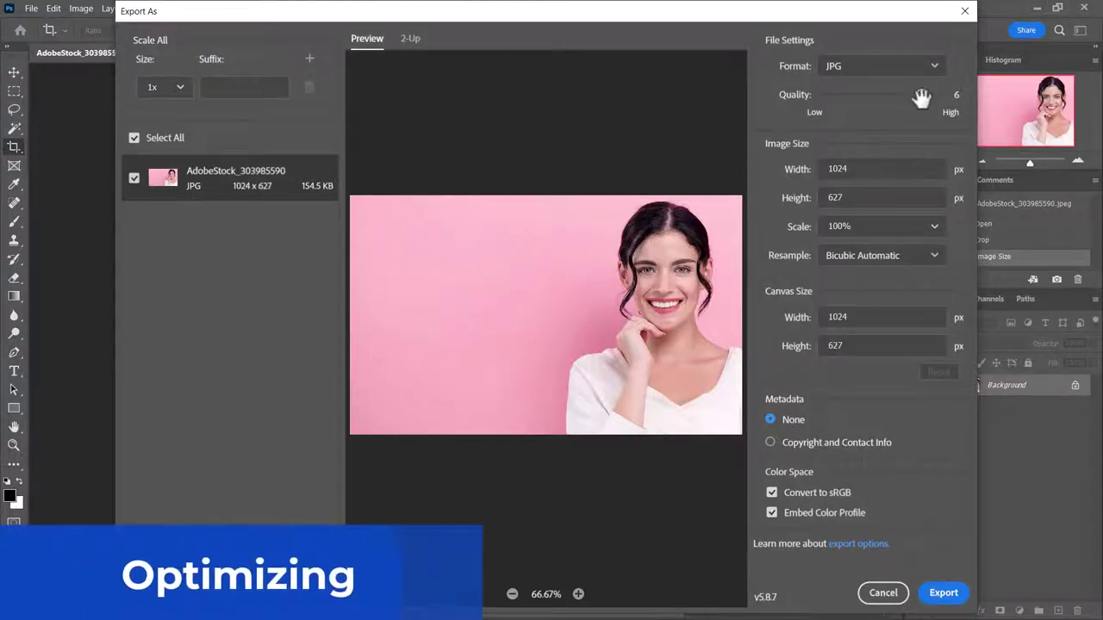
{"action": "left_click_drag", "start_coordinate": [920, 97], "coordinate": [879, 123]}
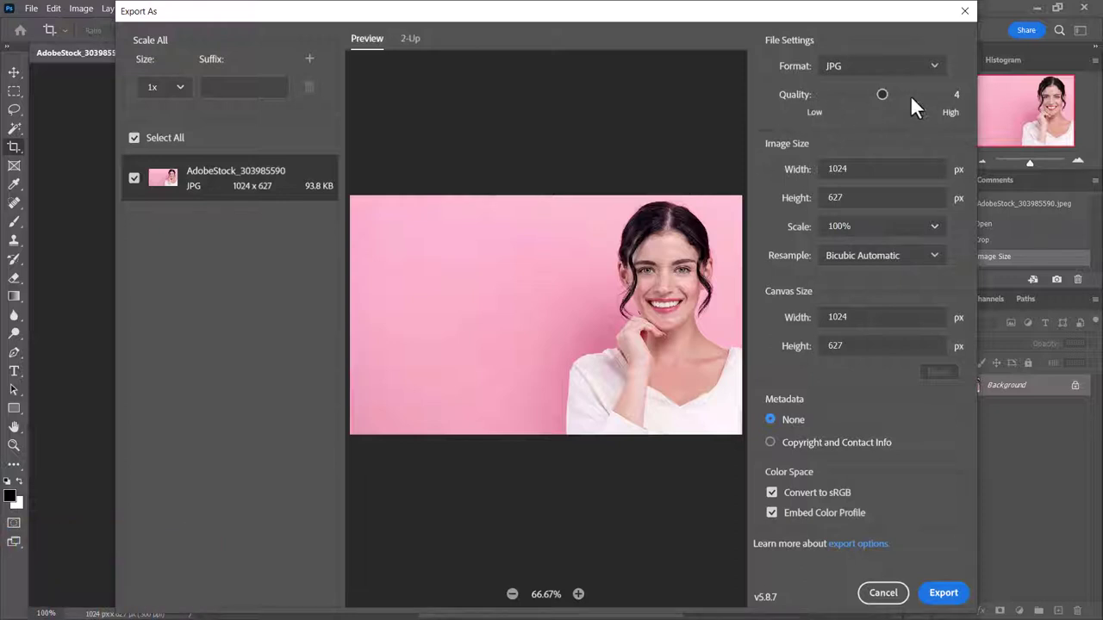
{"action": "left_click", "coordinate": [943, 593]}
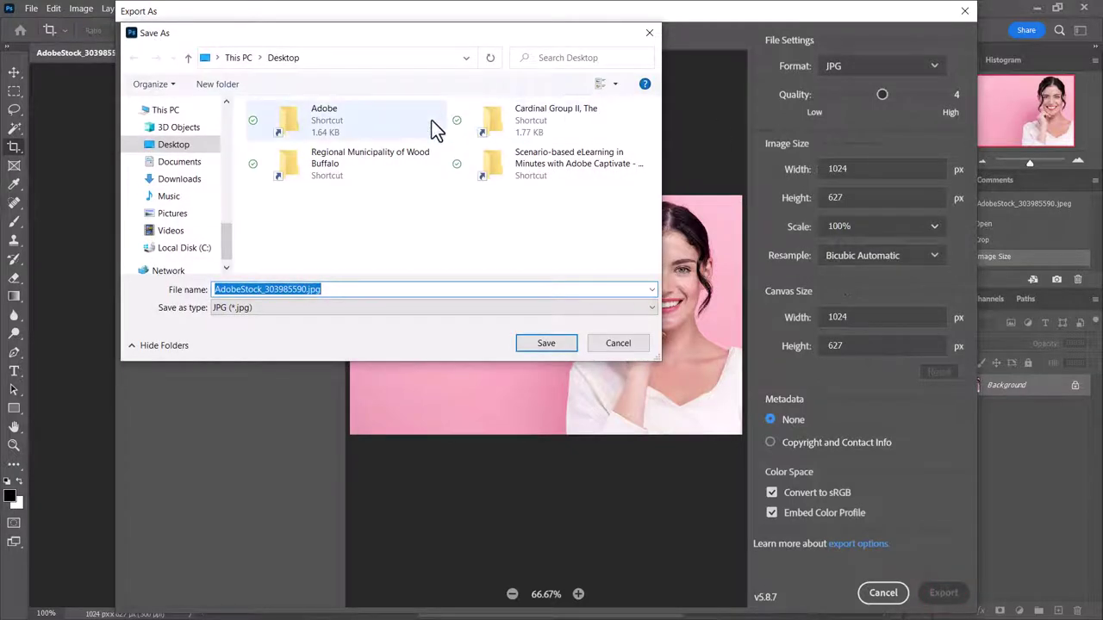
{"action": "left_click", "coordinate": [553, 343]}
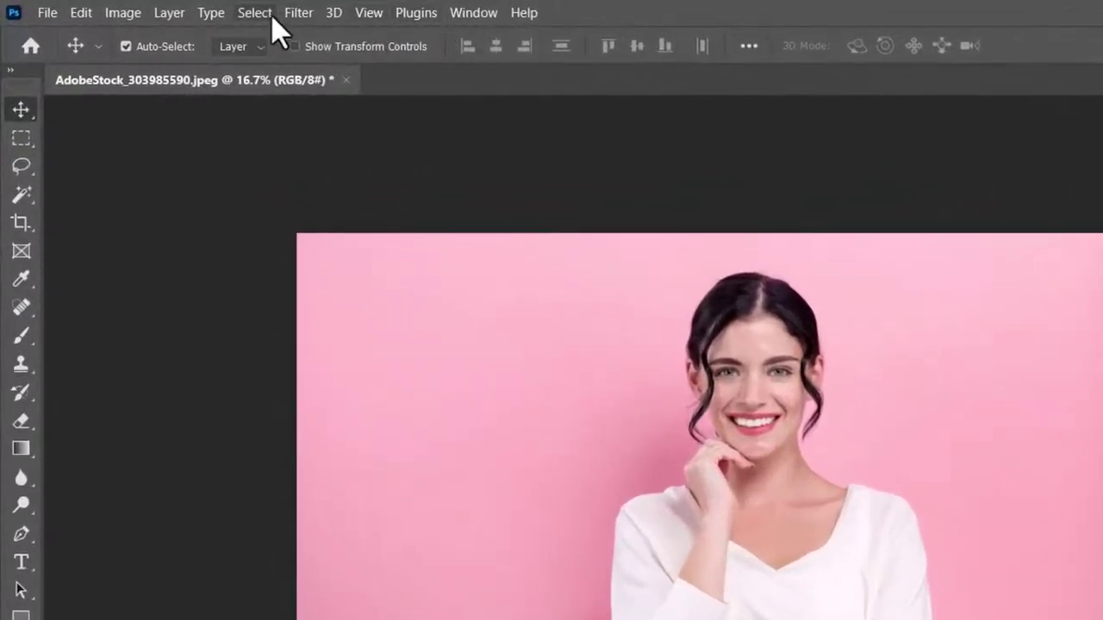
Step: Open the photo in Select and Mask with the Overlay view and automatically select the woman as the subject
{"action": "left_click", "coordinate": [271, 14]}
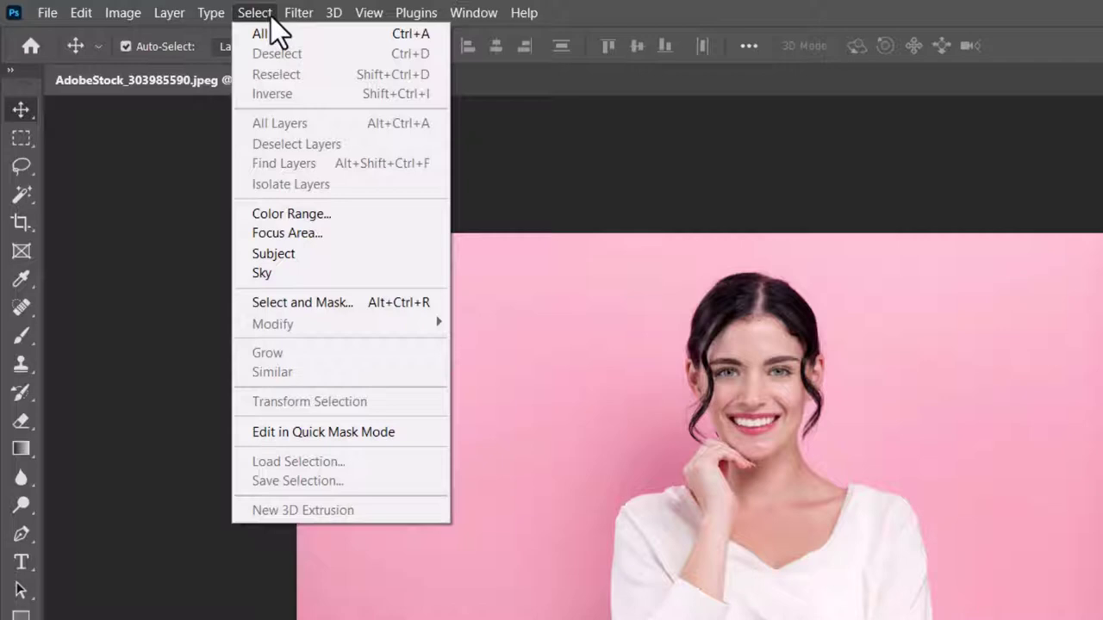
{"action": "left_click", "coordinate": [284, 306]}
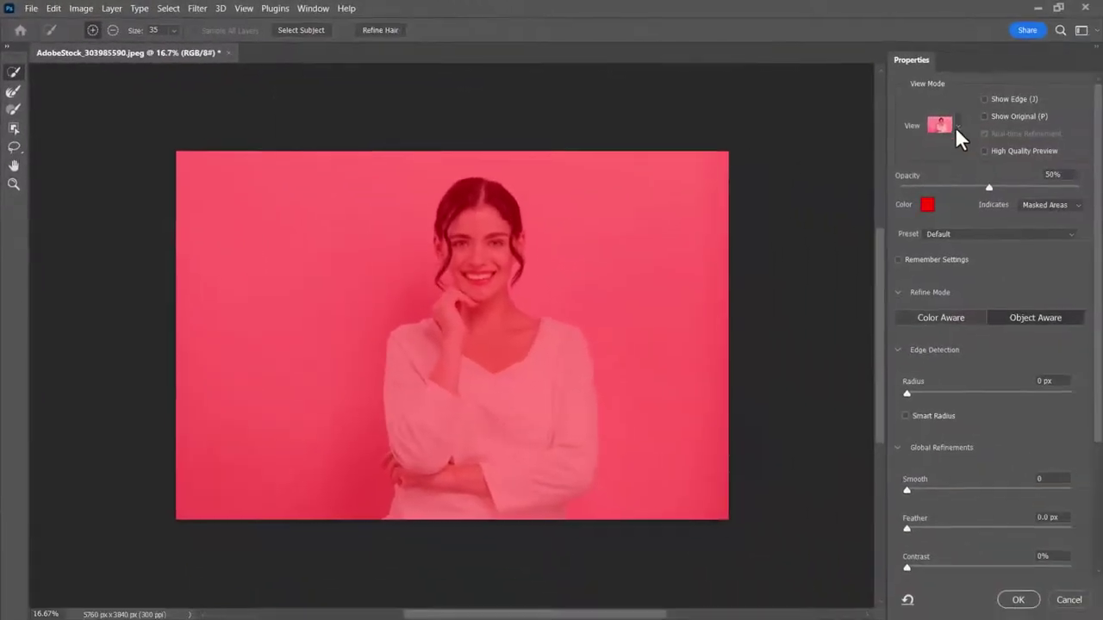
{"action": "left_click", "coordinate": [957, 126]}
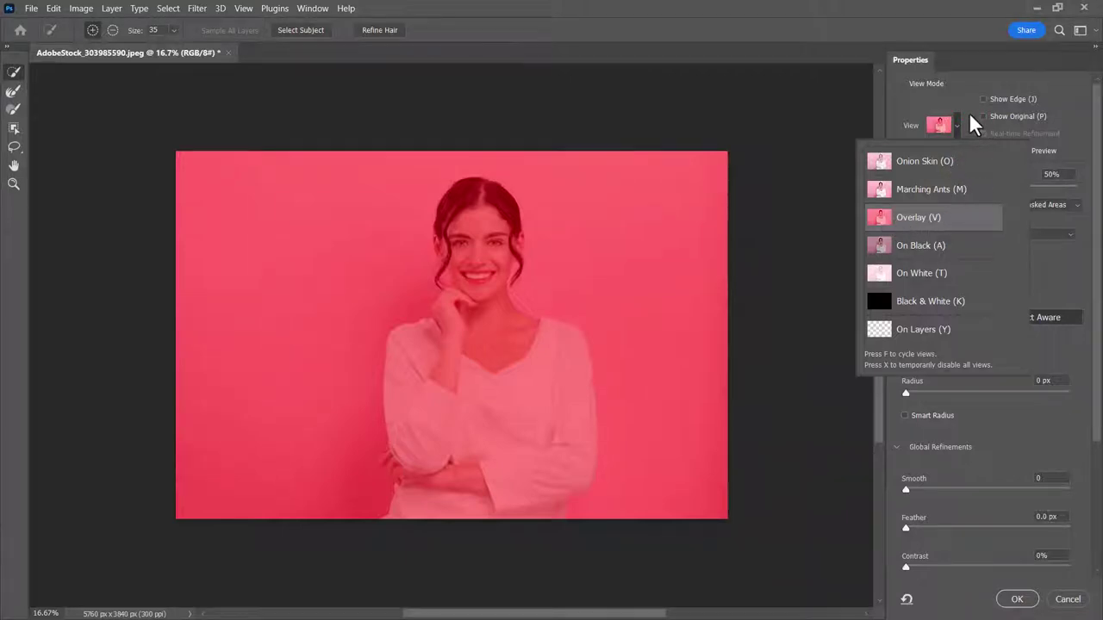
{"action": "left_click", "coordinate": [969, 112]}
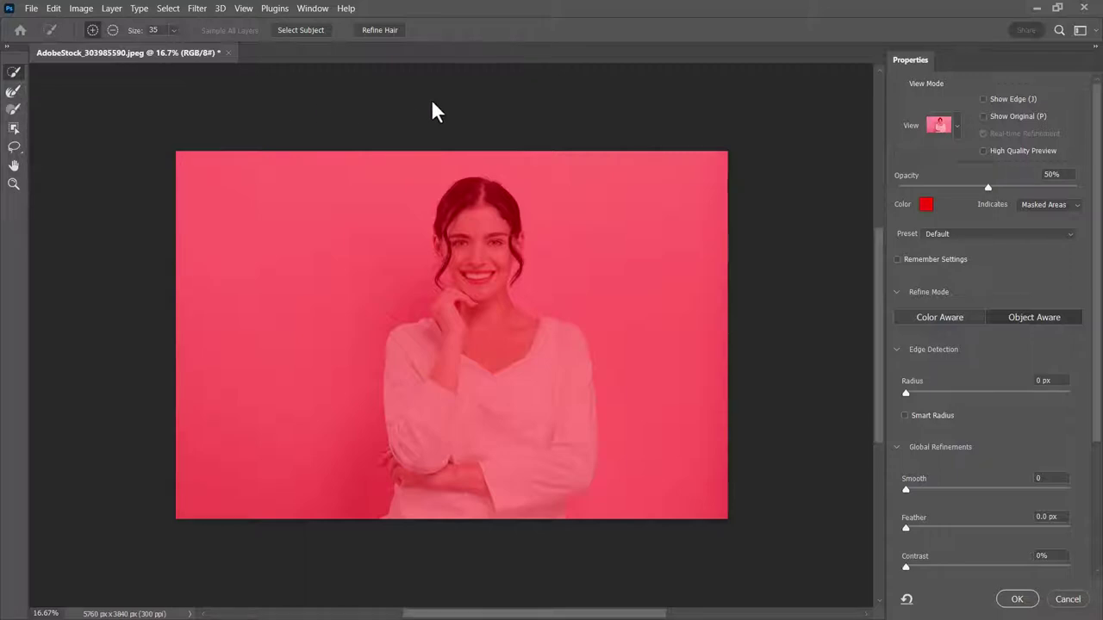
{"action": "left_click", "coordinate": [304, 29]}
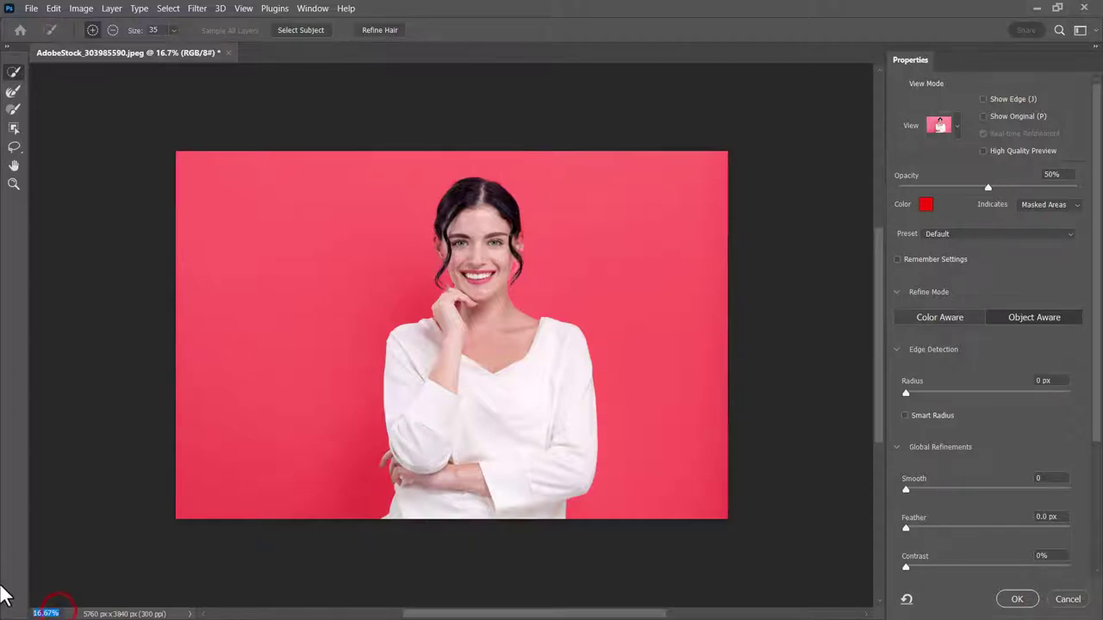
Step: Add the missing upper part of the ear on the image's right side to the selection with the Quick Selection tool at 100% zoom
{"action": "key", "text": "Return"}
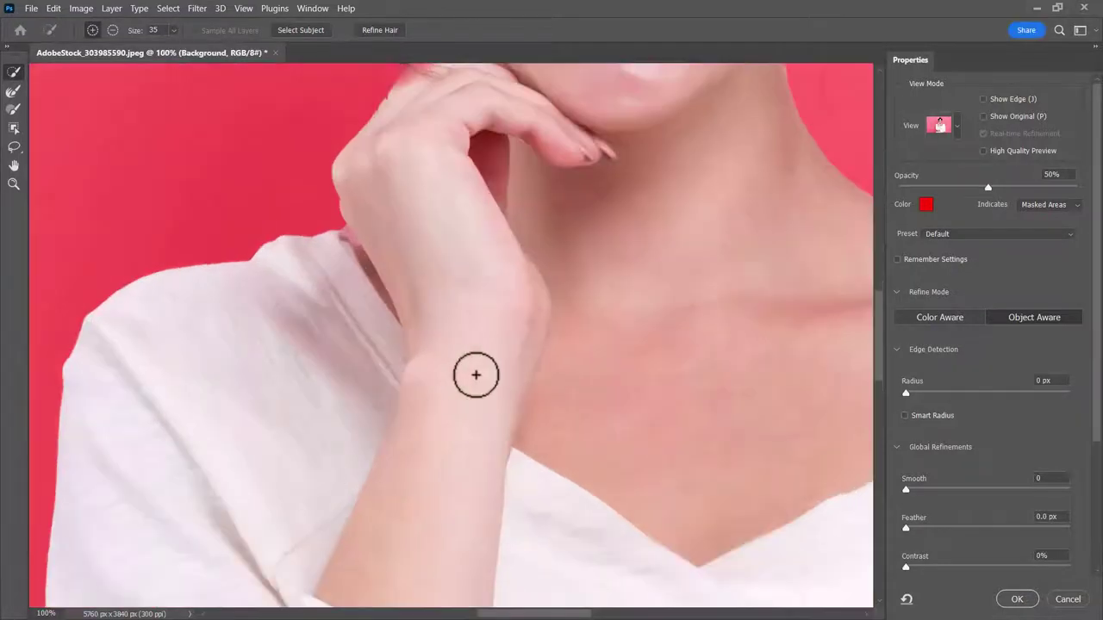
{"action": "mouse_move", "coordinate": [878, 314]}
{"action": "left_mouse_down"}
{"action": "mouse_move", "coordinate": [879, 224]}
{"action": "mouse_move", "coordinate": [879, 236]}
{"action": "left_mouse_up"}
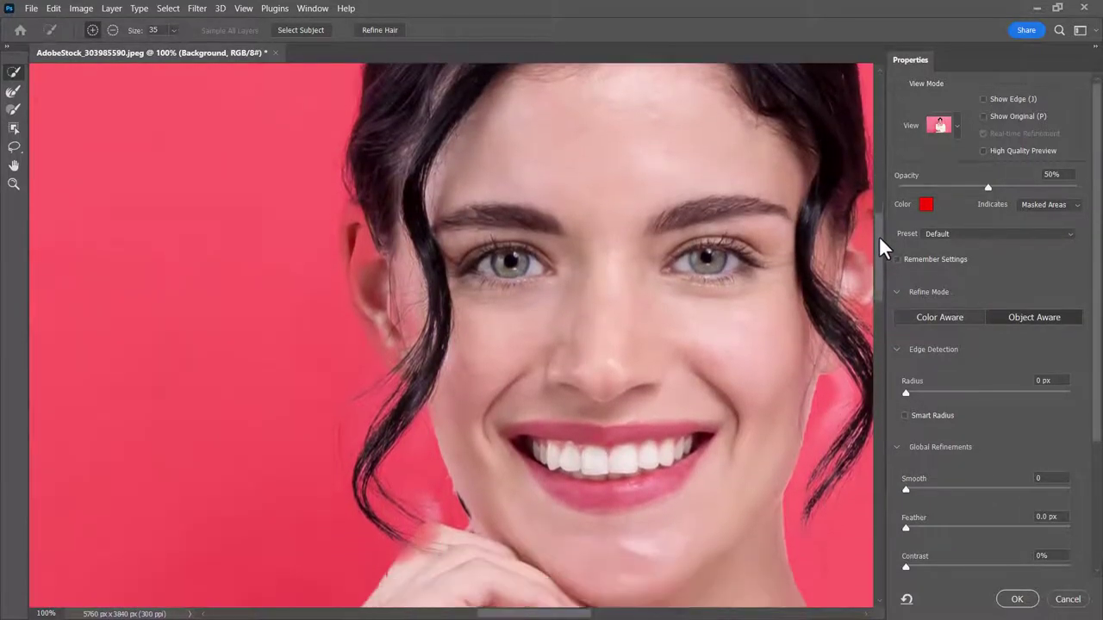
{"action": "left_click_drag", "start_coordinate": [527, 614], "coordinate": [565, 613]}
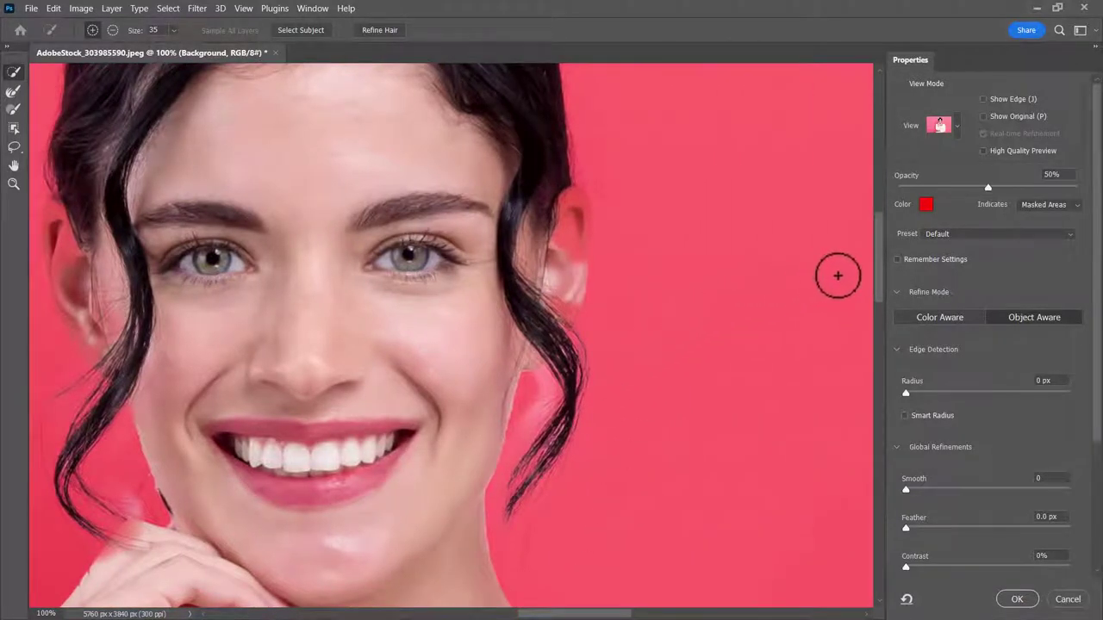
{"action": "left_click_drag", "start_coordinate": [880, 265], "coordinate": [877, 247]}
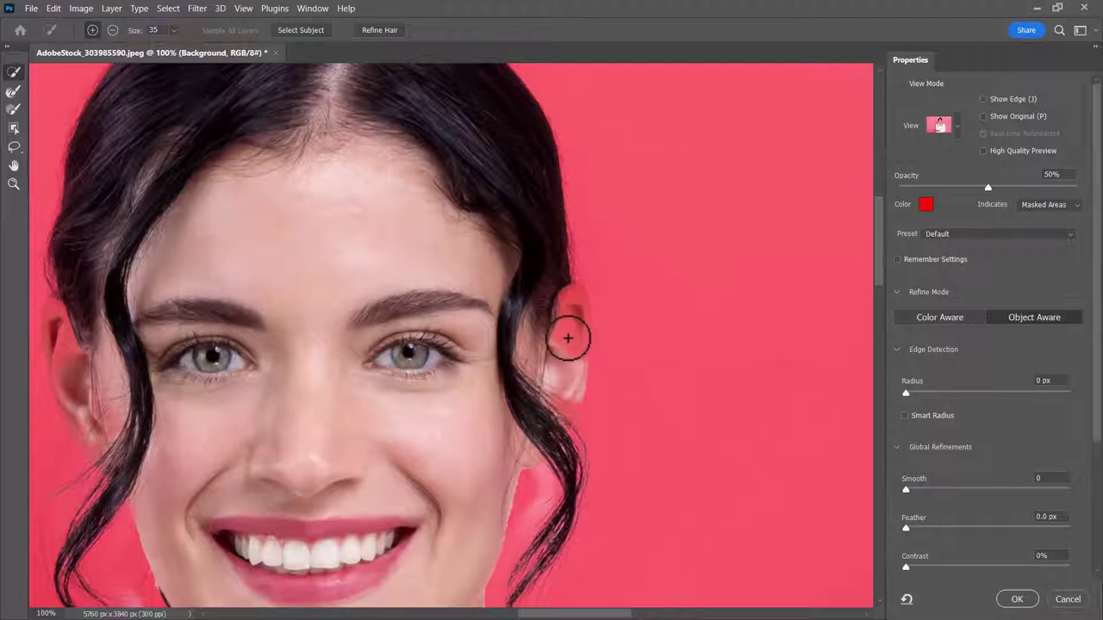
{"action": "mouse_move", "coordinate": [567, 338]}
{"action": "left_mouse_down"}
{"action": "mouse_move", "coordinate": [556, 328]}
{"action": "mouse_move", "coordinate": [573, 300]}
{"action": "left_mouse_up"}
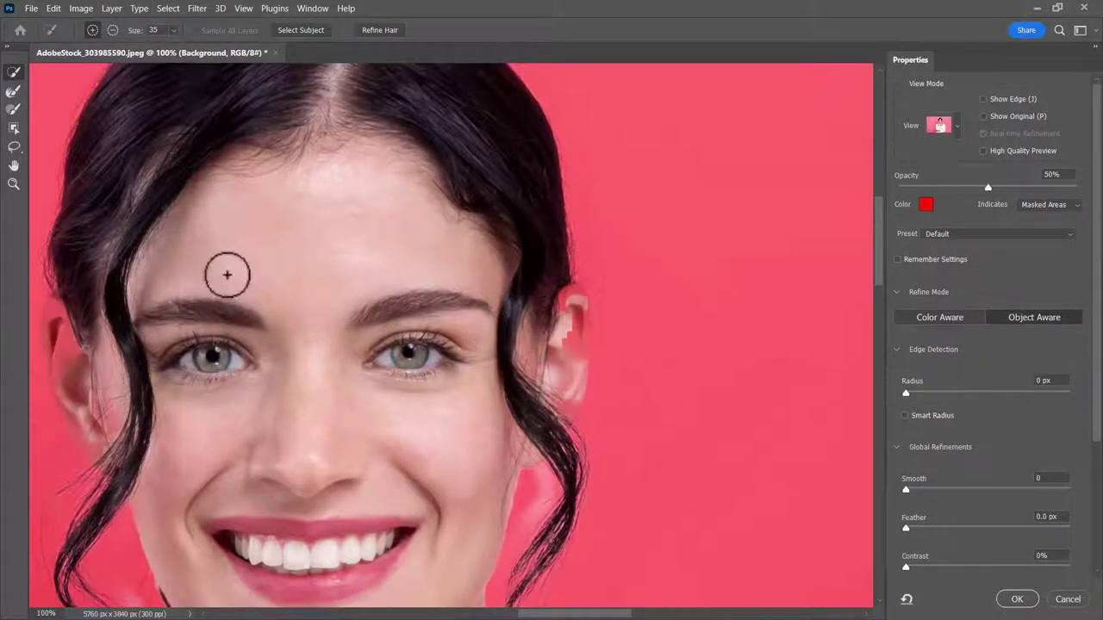
Step: Refine the hair edge just above the ear on the image's left side with the Refine Edge Brush at size 40
{"action": "scroll", "coordinate": [227, 273], "scroll_direction": "up", "scroll_amount": 1}
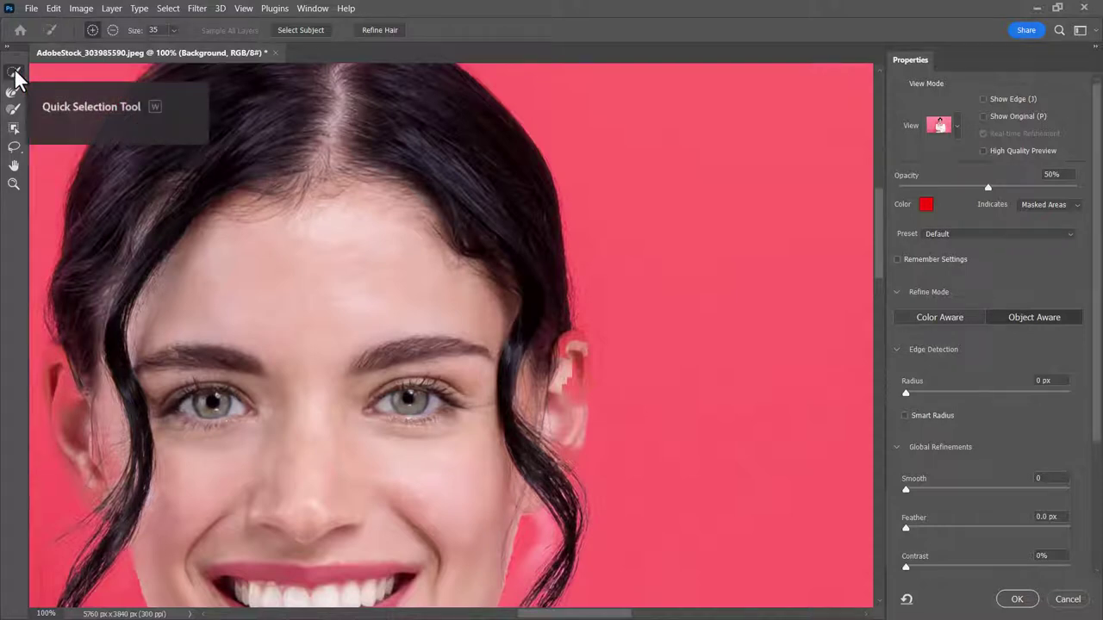
{"action": "scroll", "coordinate": [271, 217], "scroll_direction": "up", "scroll_amount": 3}
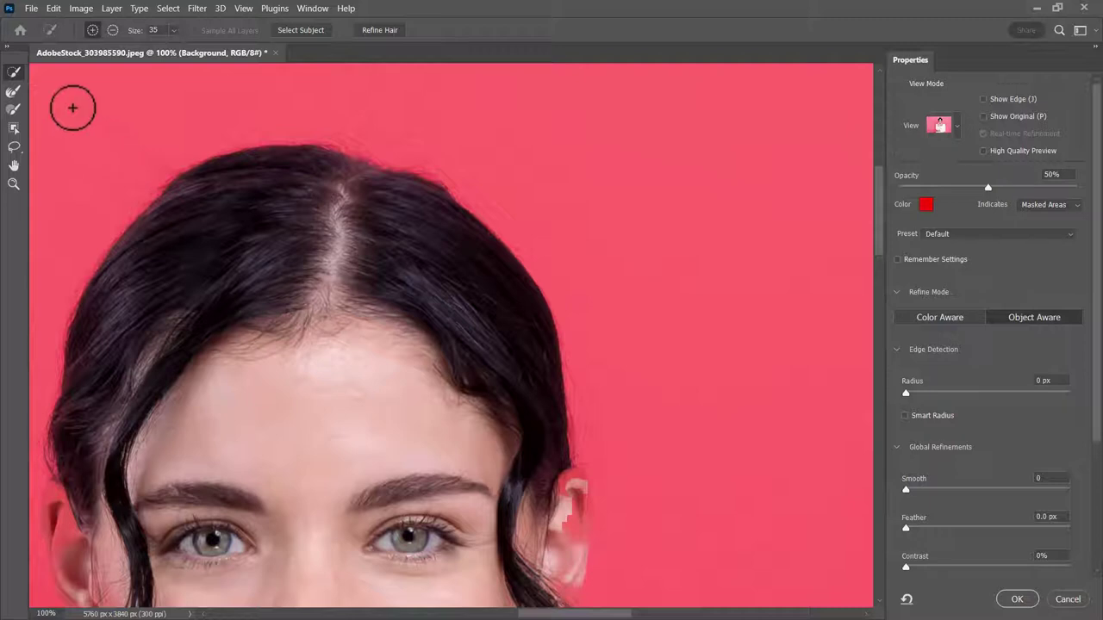
{"action": "left_click", "coordinate": [12, 95]}
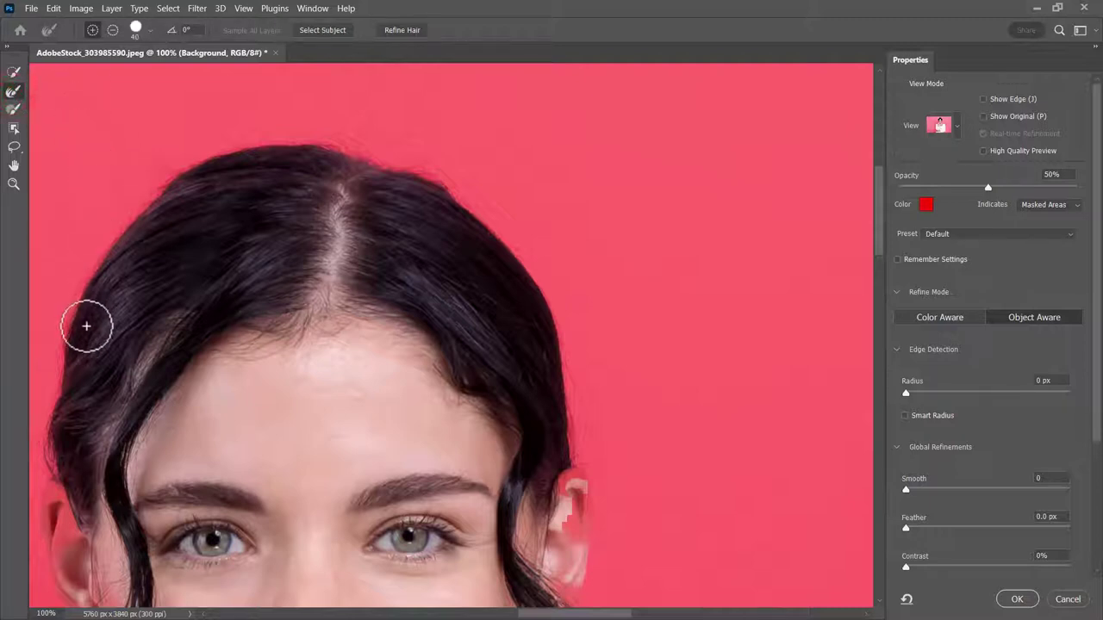
{"action": "mouse_move", "coordinate": [52, 445]}
{"action": "left_mouse_down"}
{"action": "mouse_move", "coordinate": [54, 468]}
{"action": "mouse_move", "coordinate": [102, 474]}
{"action": "left_mouse_up"}
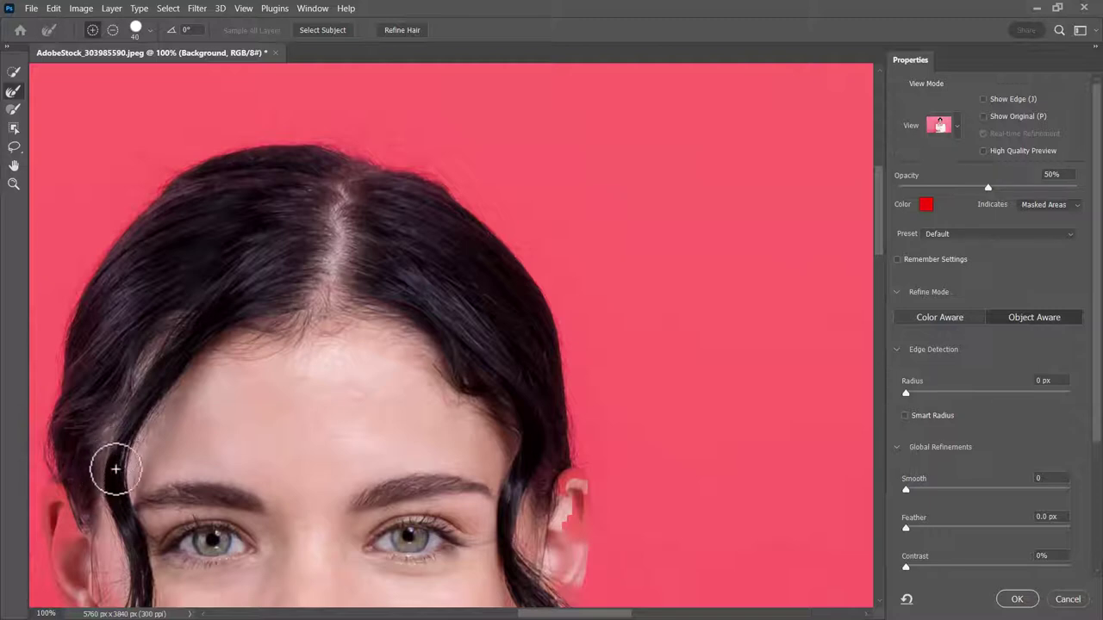
Step: Add the whole ear on the image's left side to the selection with the Quick Selection tool at size 35
{"action": "scroll", "coordinate": [535, 616], "scroll_direction": "left", "scroll_amount": 5}
{"action": "scroll", "coordinate": [482, 492], "scroll_direction": "down", "scroll_amount": 2}
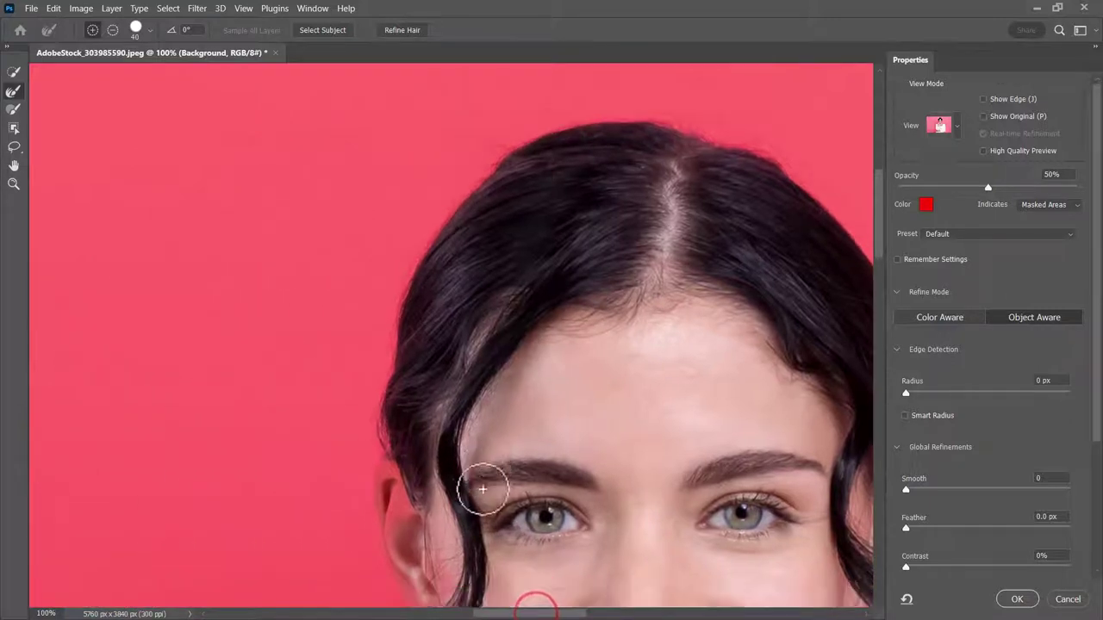
{"action": "left_click", "coordinate": [12, 75]}
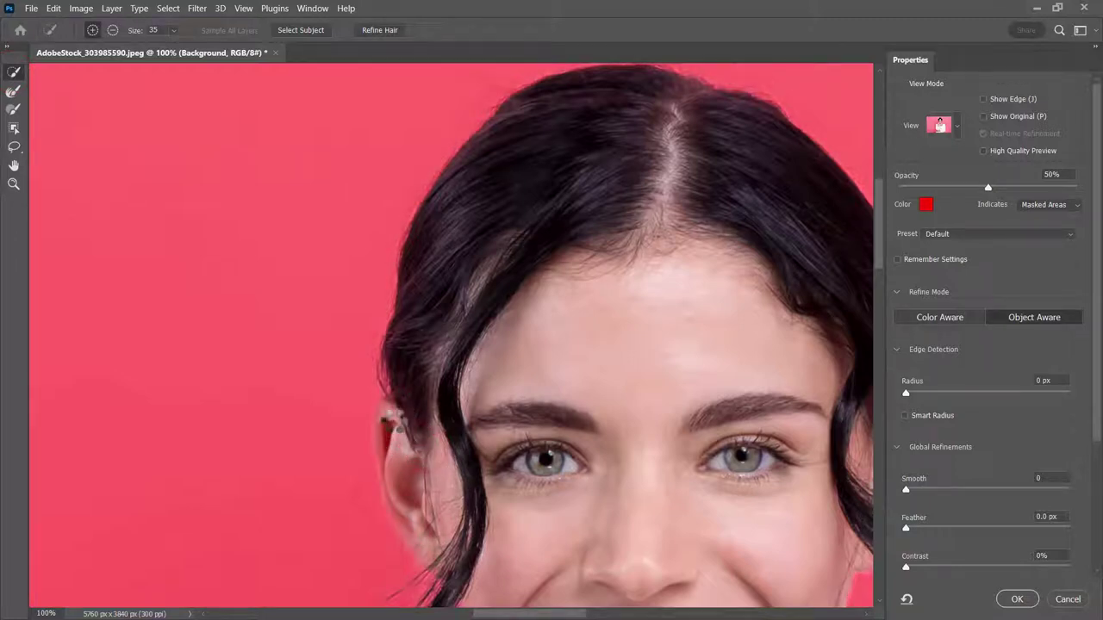
{"action": "left_click_drag", "start_coordinate": [396, 424], "coordinate": [387, 406]}
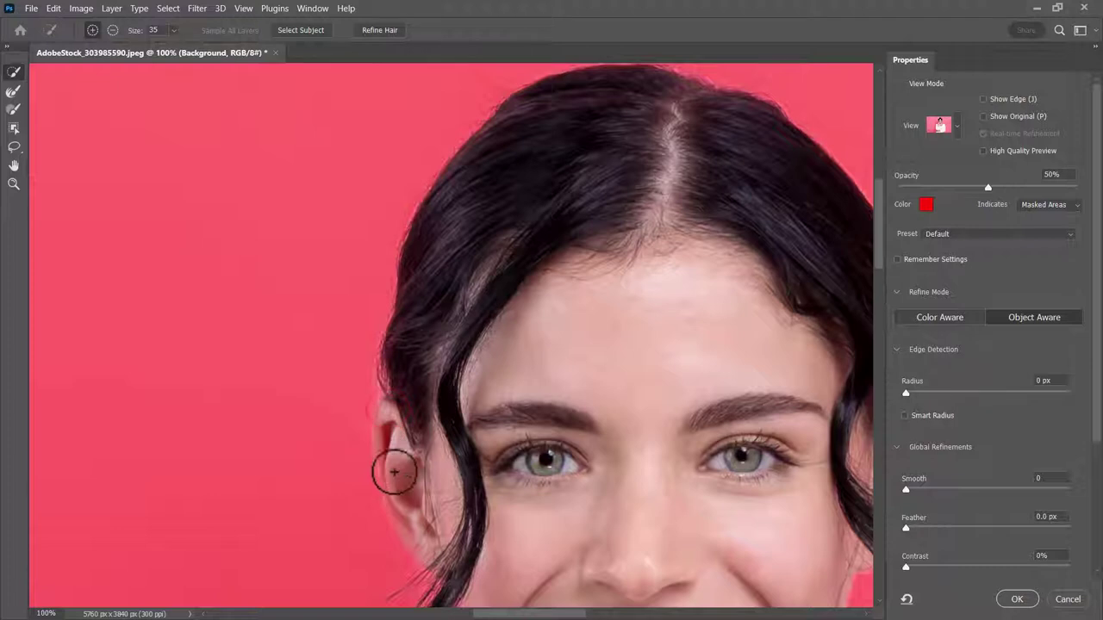
{"action": "mouse_move", "coordinate": [415, 524]}
{"action": "left_mouse_down"}
{"action": "mouse_move", "coordinate": [403, 466]}
{"action": "mouse_move", "coordinate": [541, 398]}
{"action": "mouse_move", "coordinate": [418, 468]}
{"action": "left_mouse_up"}
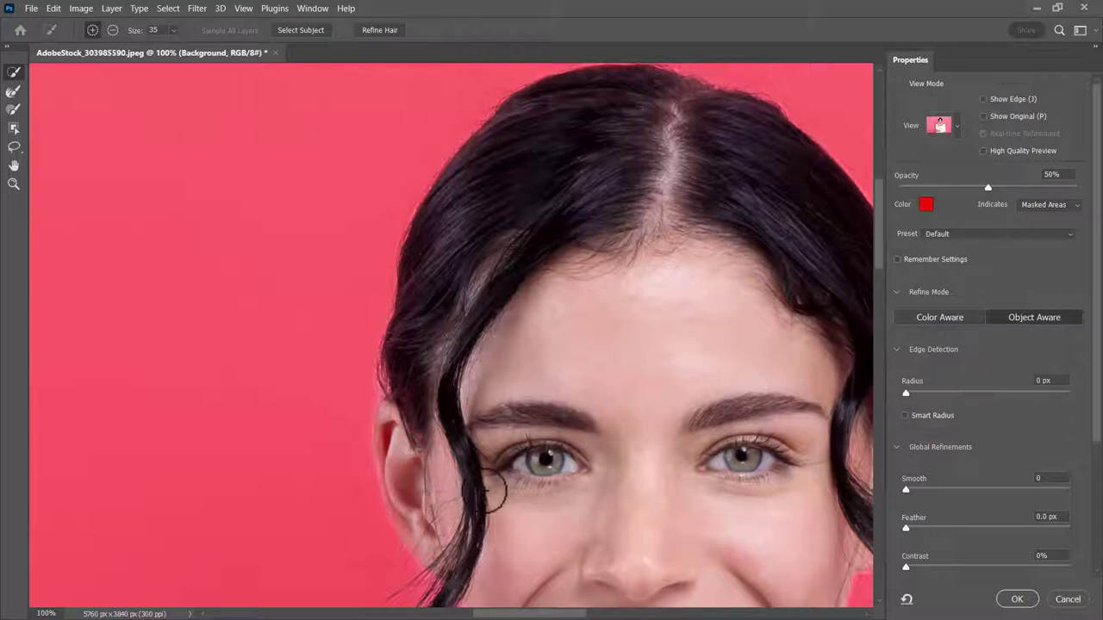
{"action": "scroll", "coordinate": [629, 453], "scroll_direction": "down", "scroll_amount": 3}
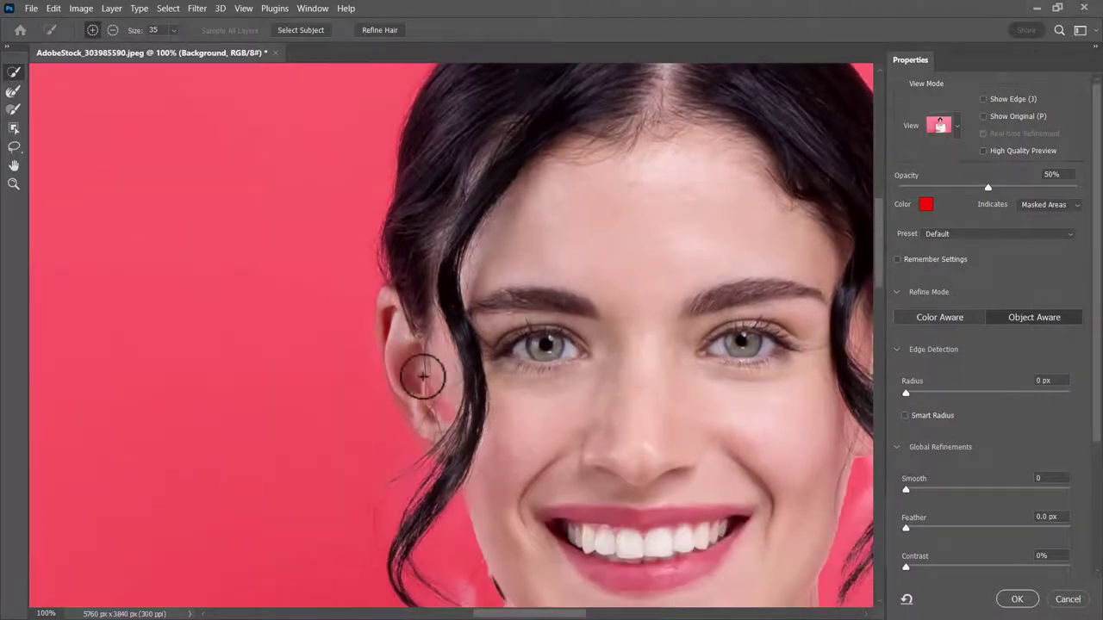
{"action": "left_click", "coordinate": [422, 376]}
{"action": "scroll", "coordinate": [779, 435], "scroll_direction": "down", "scroll_amount": 2}
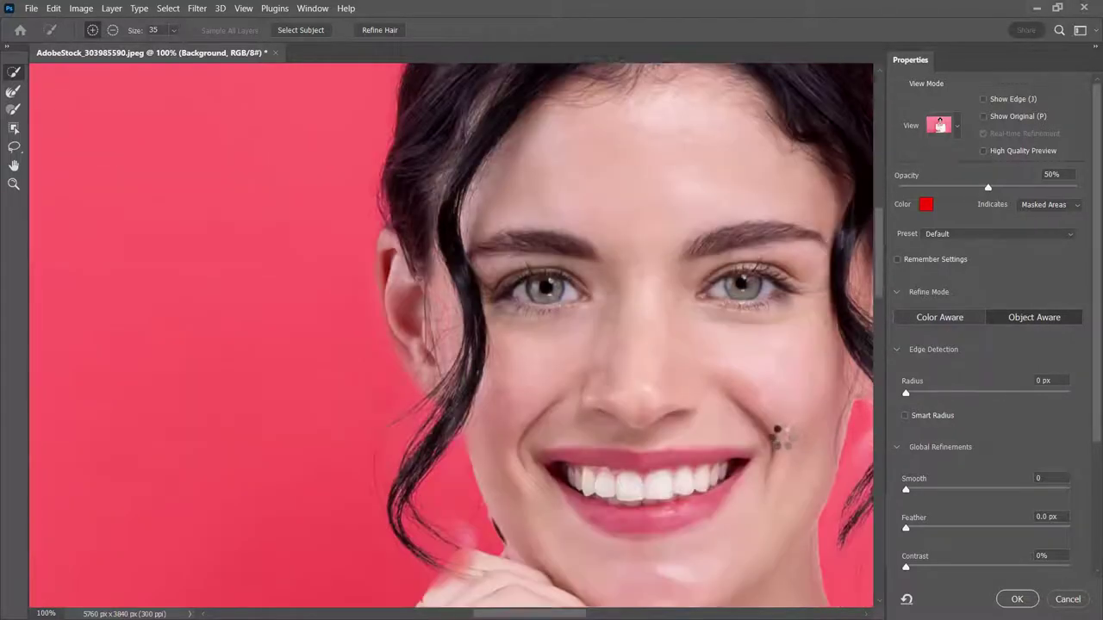
Step: Check the selection edges down to the hand and shoulder, and apply the selection as a layer mask
{"action": "scroll", "coordinate": [778, 435], "scroll_direction": "down", "scroll_amount": 7}
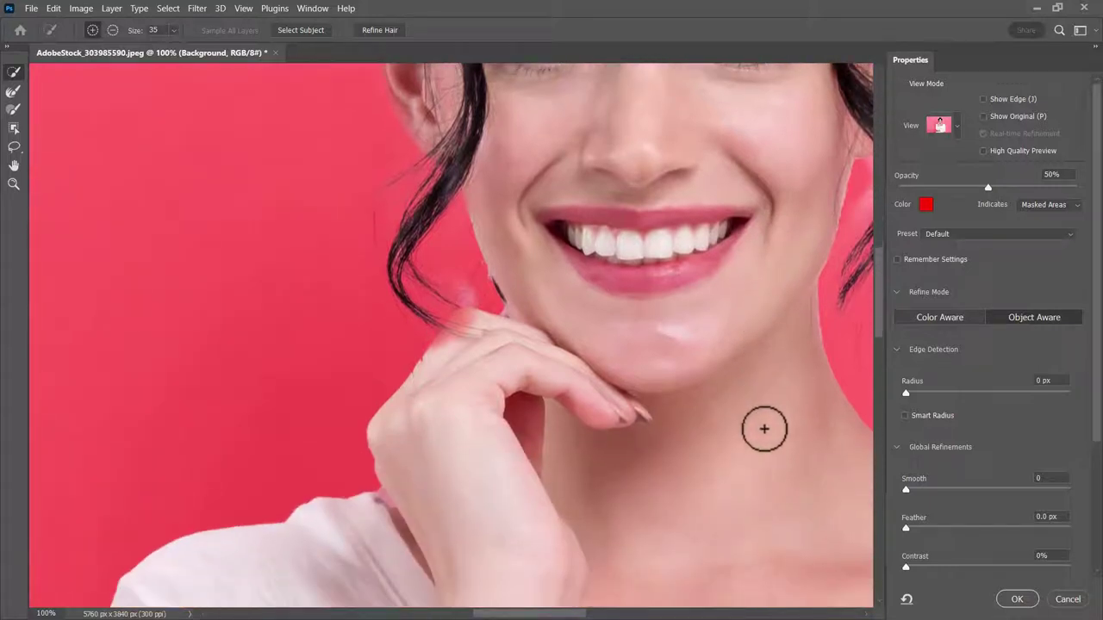
{"action": "scroll", "coordinate": [715, 483], "scroll_direction": "down", "scroll_amount": 3}
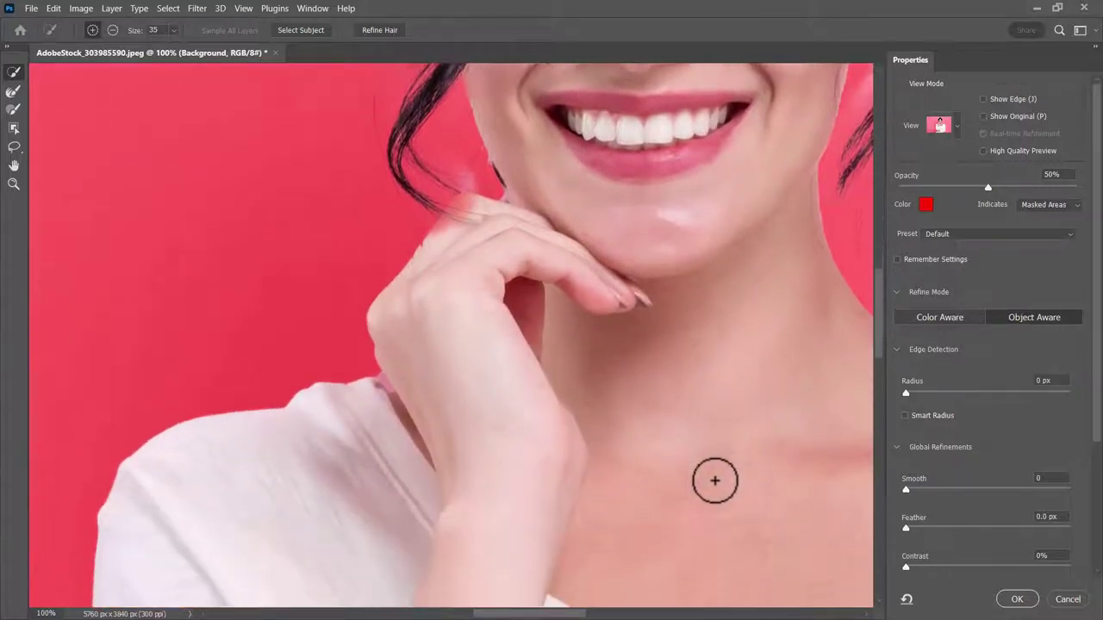
{"action": "scroll", "coordinate": [715, 481], "scroll_direction": "down", "scroll_amount": 1}
{"action": "left_click", "coordinate": [1015, 598]}
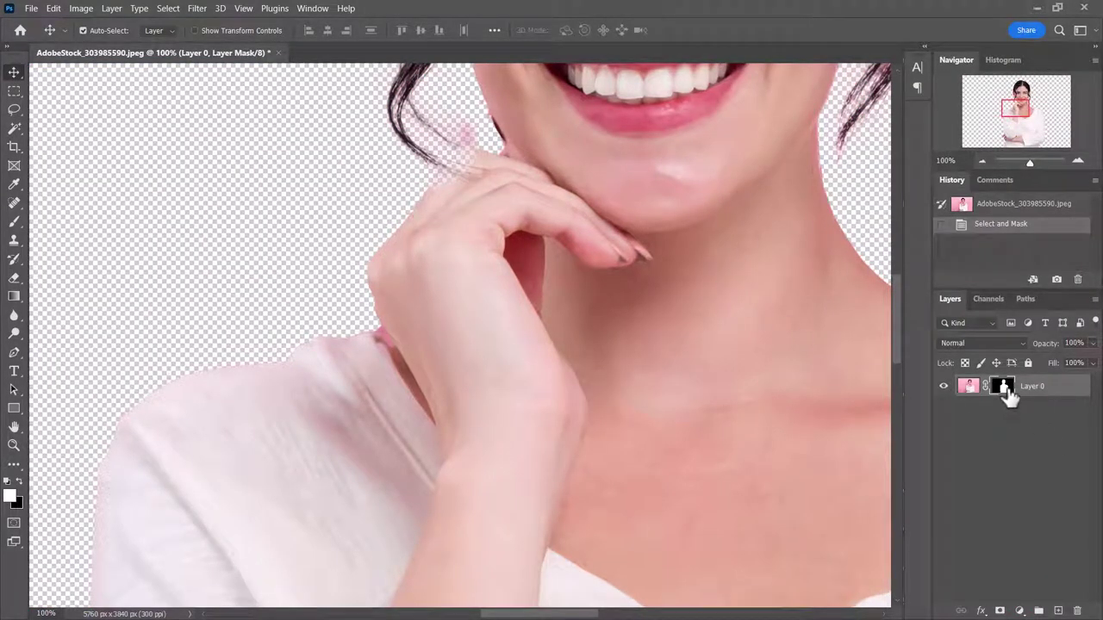
Step: Paint white on the layer mask with the Brush tool to restore the ear on the image's right side
{"action": "left_click", "coordinate": [979, 160]}
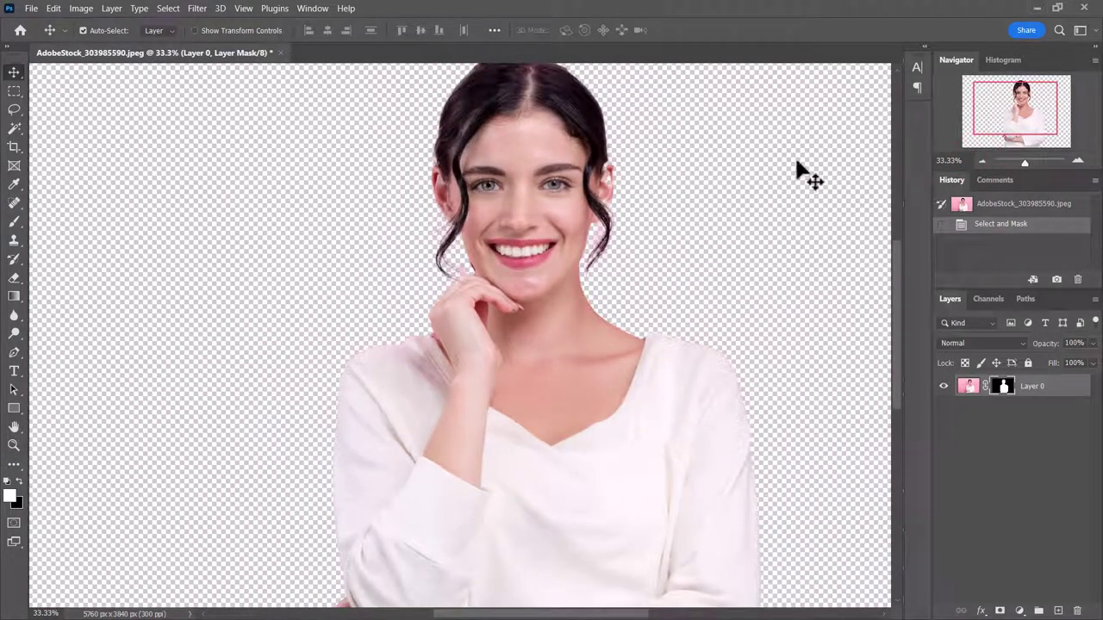
{"action": "left_click", "coordinate": [1076, 160]}
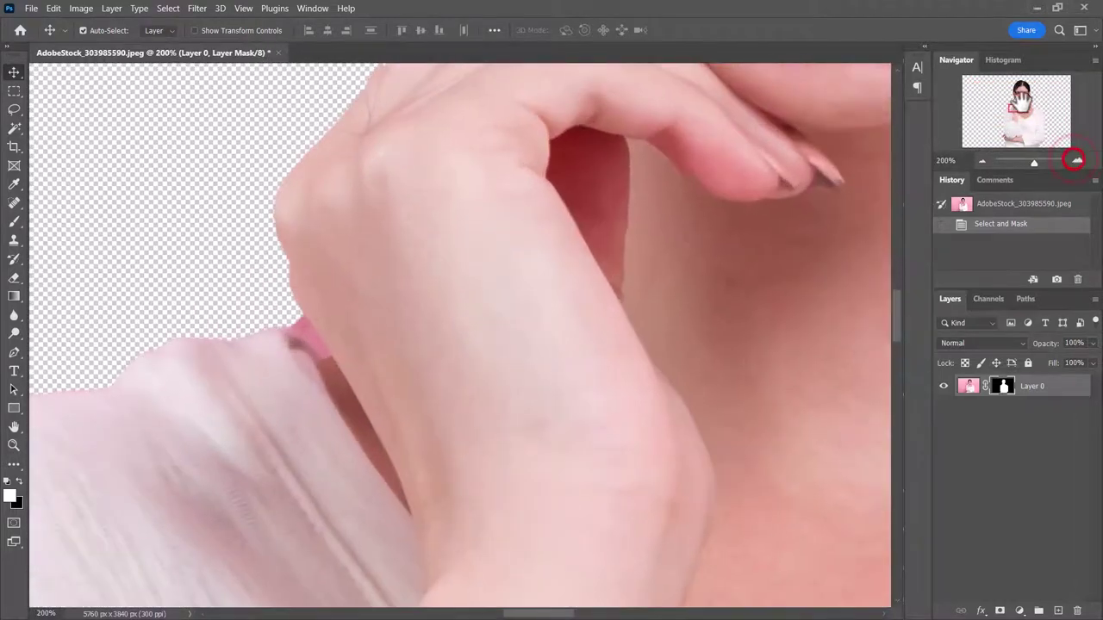
{"action": "mouse_move", "coordinate": [1018, 104]}
{"action": "left_mouse_down"}
{"action": "mouse_move", "coordinate": [1009, 86]}
{"action": "mouse_move", "coordinate": [1026, 93]}
{"action": "left_mouse_up"}
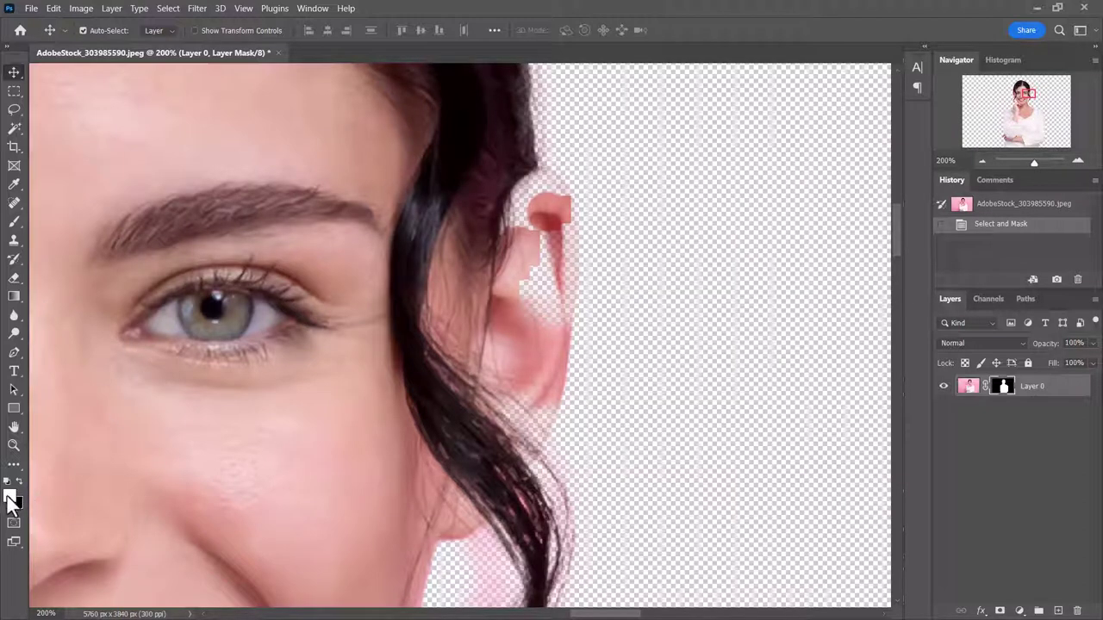
{"action": "left_click", "coordinate": [13, 222]}
{"action": "mouse_move", "coordinate": [512, 242]}
{"action": "left_mouse_down"}
{"action": "mouse_move", "coordinate": [513, 204]}
{"action": "mouse_move", "coordinate": [529, 199]}
{"action": "mouse_move", "coordinate": [525, 235]}
{"action": "mouse_move", "coordinate": [524, 191]}
{"action": "mouse_move", "coordinate": [545, 182]}
{"action": "mouse_move", "coordinate": [569, 261]}
{"action": "mouse_move", "coordinate": [548, 335]}
{"action": "mouse_move", "coordinate": [545, 240]}
{"action": "mouse_move", "coordinate": [530, 318]}
{"action": "mouse_move", "coordinate": [523, 262]}
{"action": "mouse_move", "coordinate": [535, 401]}
{"action": "mouse_move", "coordinate": [509, 462]}
{"action": "mouse_move", "coordinate": [542, 396]}
{"action": "mouse_move", "coordinate": [500, 465]}
{"action": "mouse_move", "coordinate": [511, 382]}
{"action": "mouse_move", "coordinate": [485, 441]}
{"action": "mouse_move", "coordinate": [500, 346]}
{"action": "mouse_move", "coordinate": [474, 398]}
{"action": "mouse_move", "coordinate": [509, 294]}
{"action": "mouse_move", "coordinate": [544, 270]}
{"action": "mouse_move", "coordinate": [566, 270]}
{"action": "mouse_move", "coordinate": [556, 200]}
{"action": "mouse_move", "coordinate": [531, 188]}
{"action": "mouse_move", "coordinate": [496, 205]}
{"action": "left_mouse_up"}
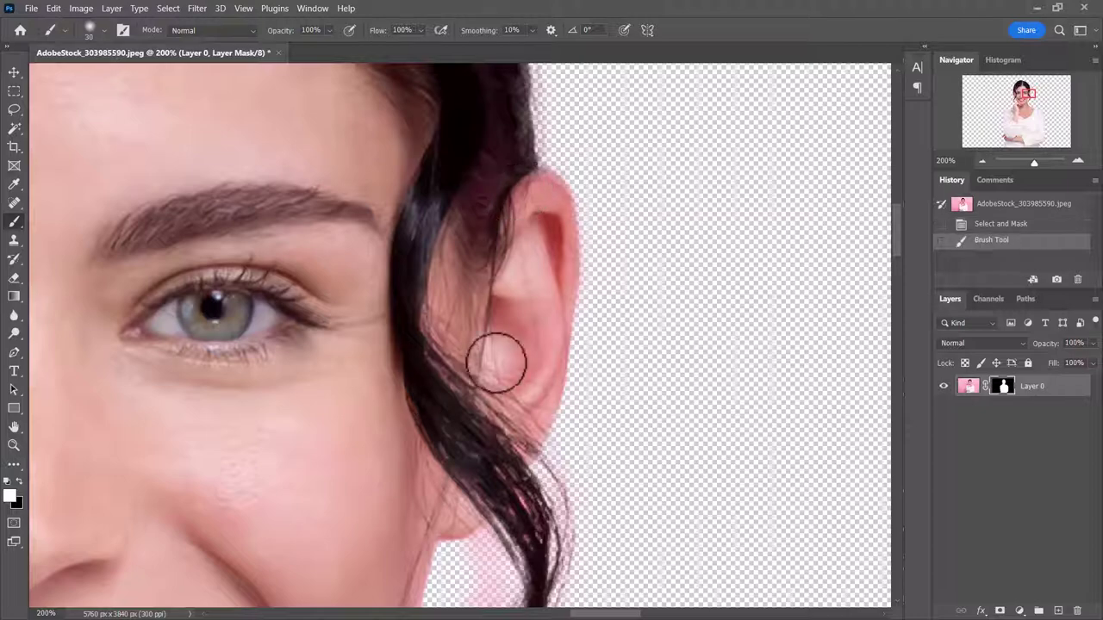
Step: Select a rectangle closely around the cut-out woman and crop the image to it, about 2406 × 3610 px
{"action": "left_click_drag", "start_coordinate": [1025, 89], "coordinate": [1022, 159]}
{"action": "scroll", "coordinate": [633, 479], "scroll_direction": "up", "scroll_amount": 2}
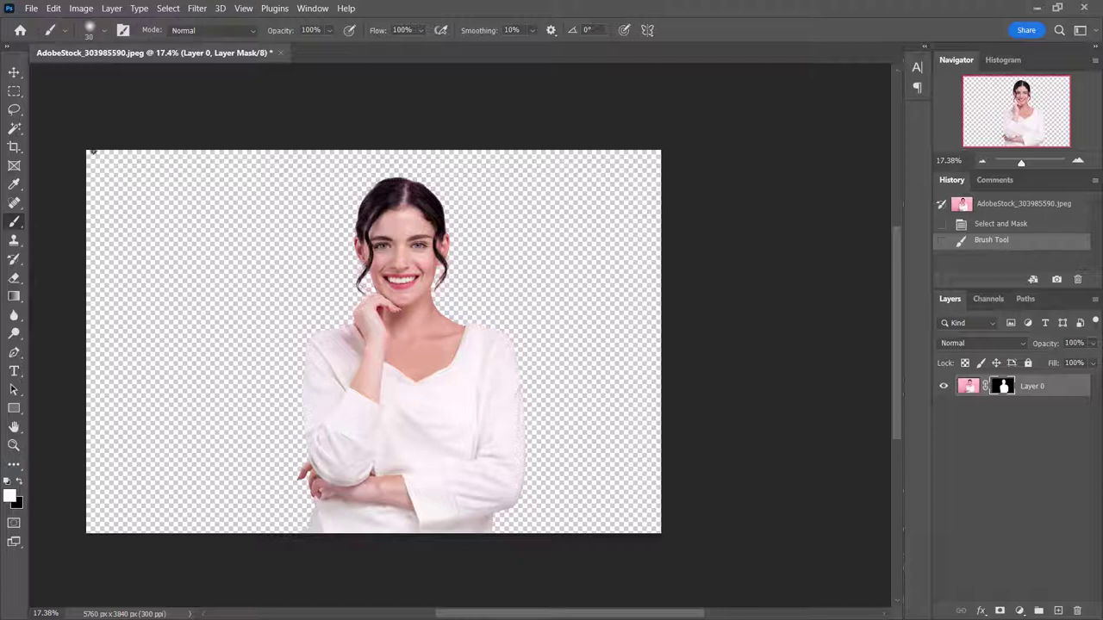
{"action": "left_click", "coordinate": [14, 90]}
{"action": "left_click_drag", "start_coordinate": [292, 548], "coordinate": [532, 173]}
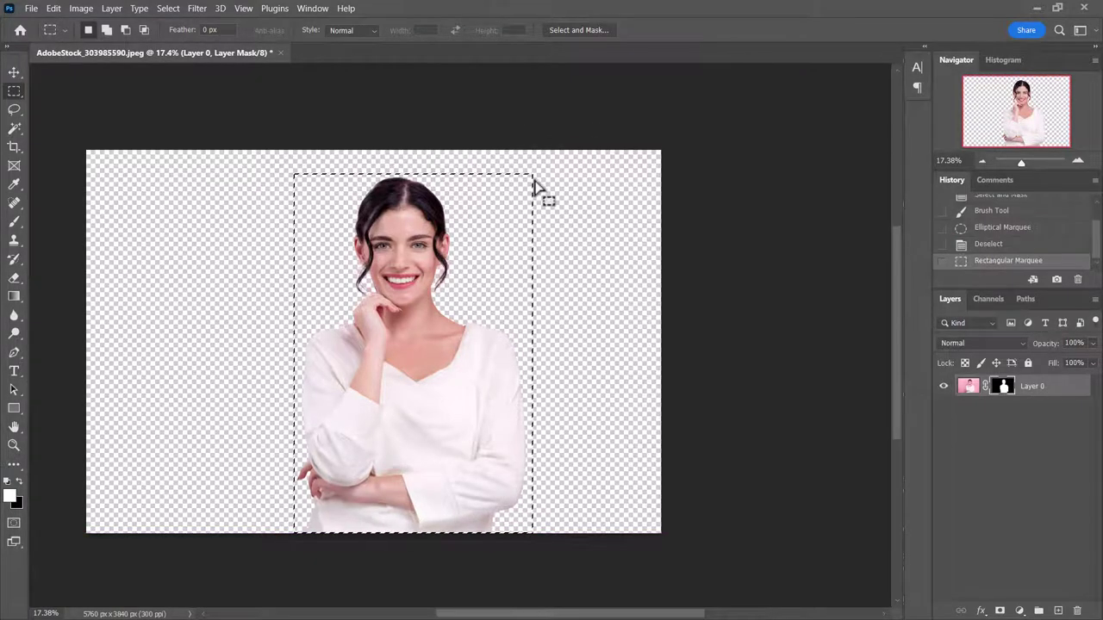
{"action": "left_click", "coordinate": [81, 8]}
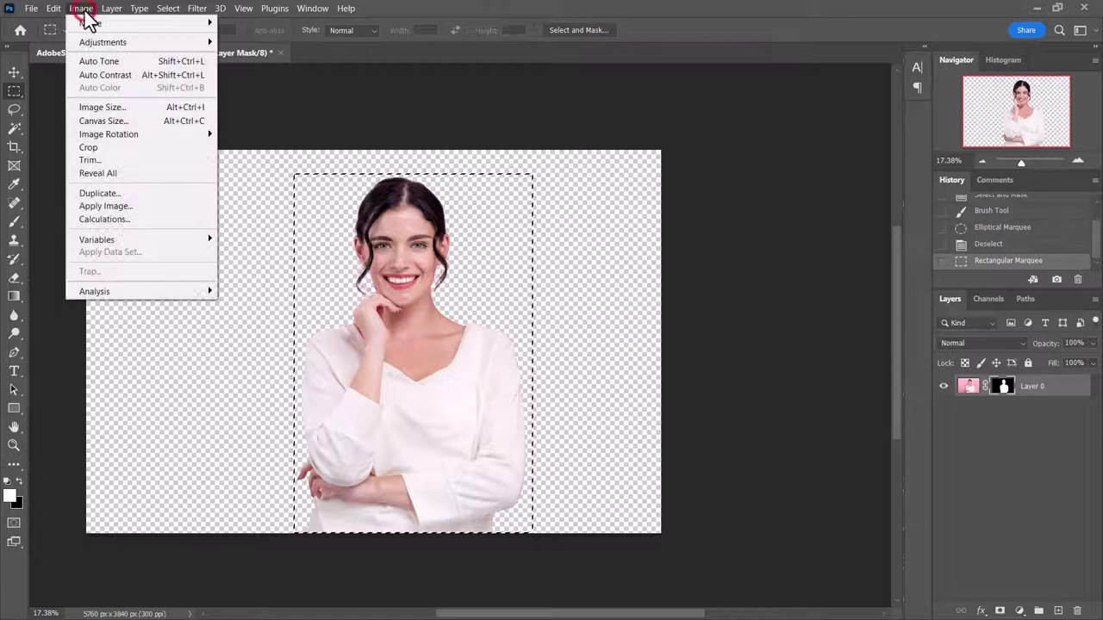
{"action": "left_click", "coordinate": [90, 147]}
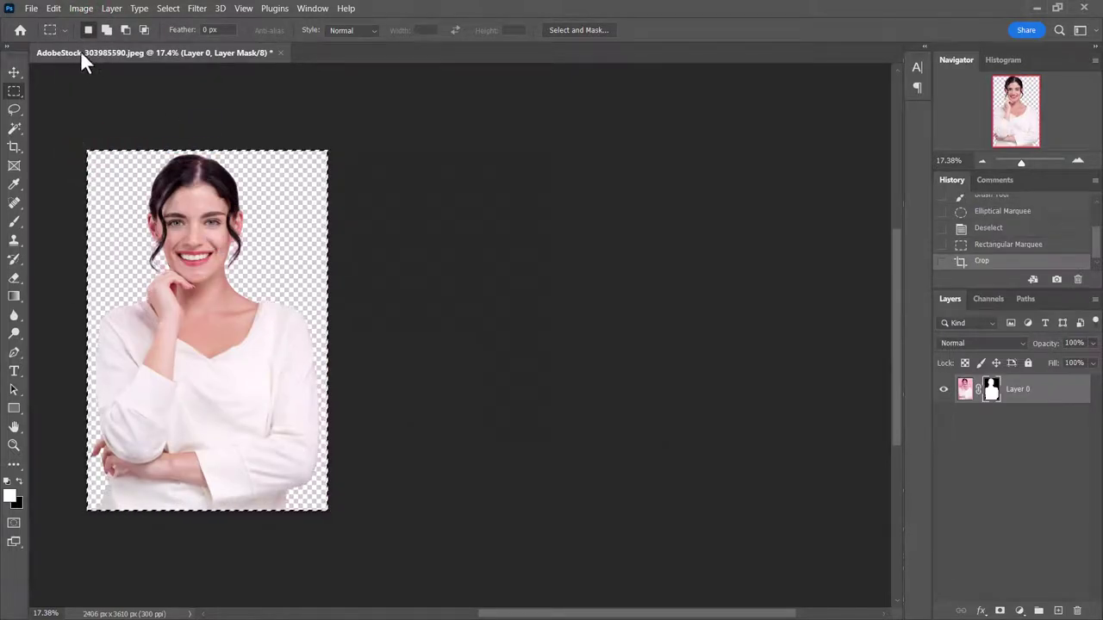
{"action": "left_click", "coordinate": [31, 8]}
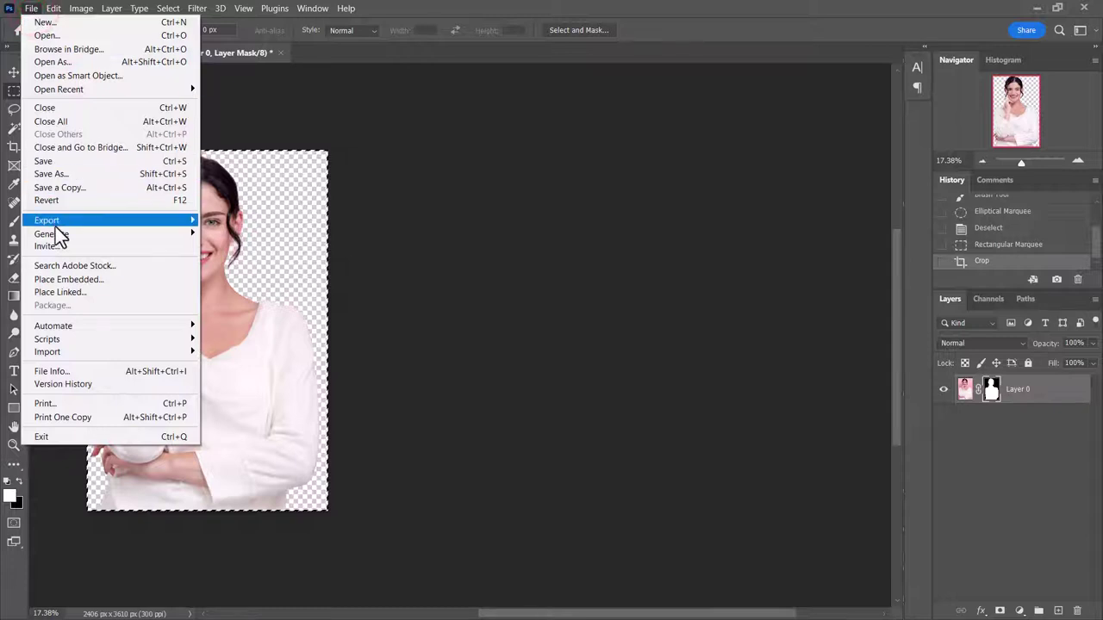
{"action": "mouse_move", "coordinate": [55, 224]}
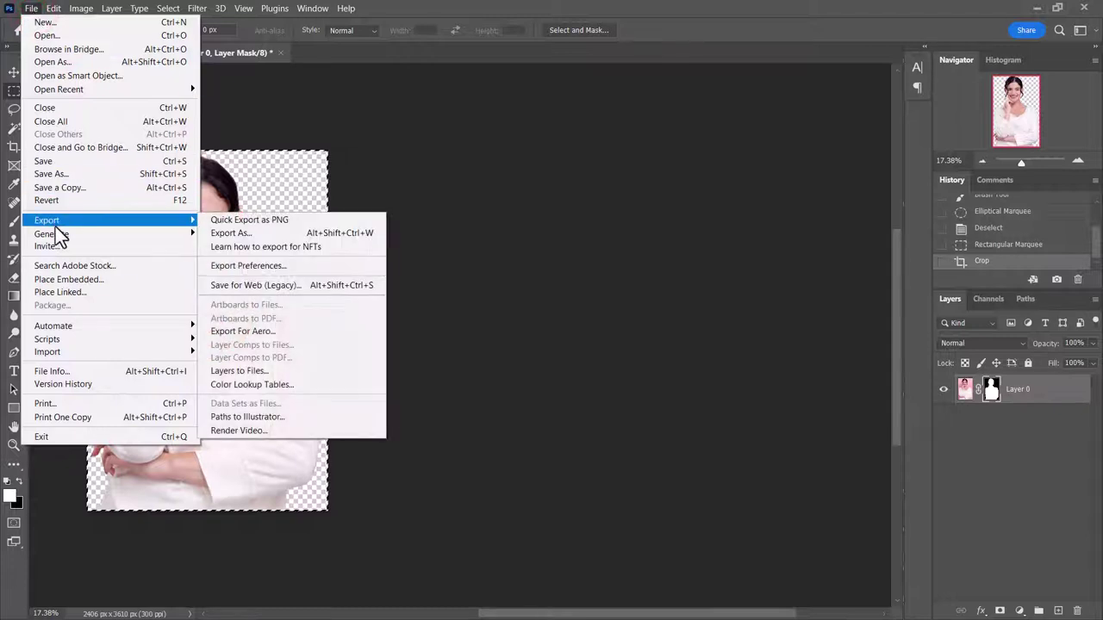
{"action": "left_click", "coordinate": [289, 222]}
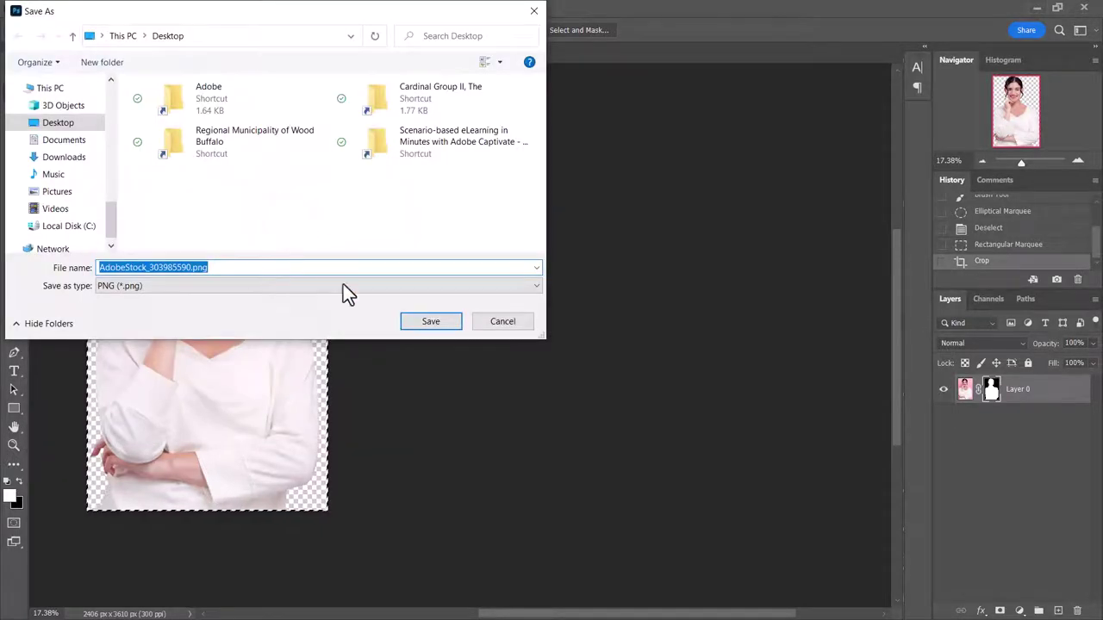
{"action": "left_click", "coordinate": [501, 322]}
Step: Begin an Export As of the cropped cut-out woman and set the file format to PNG with transparency
{"action": "left_click", "coordinate": [28, 9]}
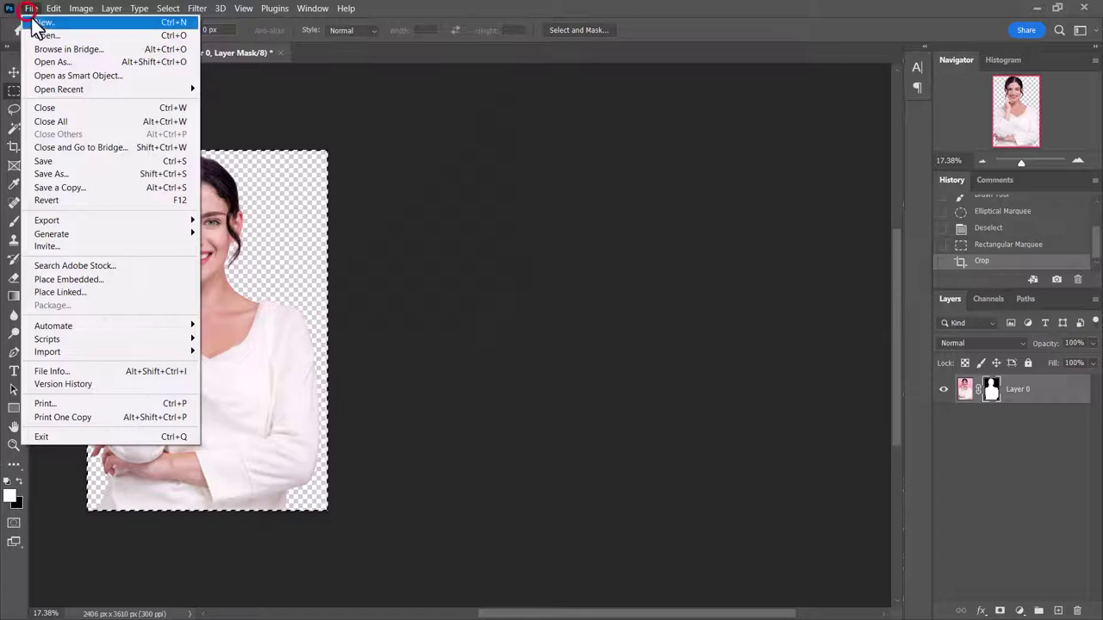
{"action": "mouse_move", "coordinate": [87, 221]}
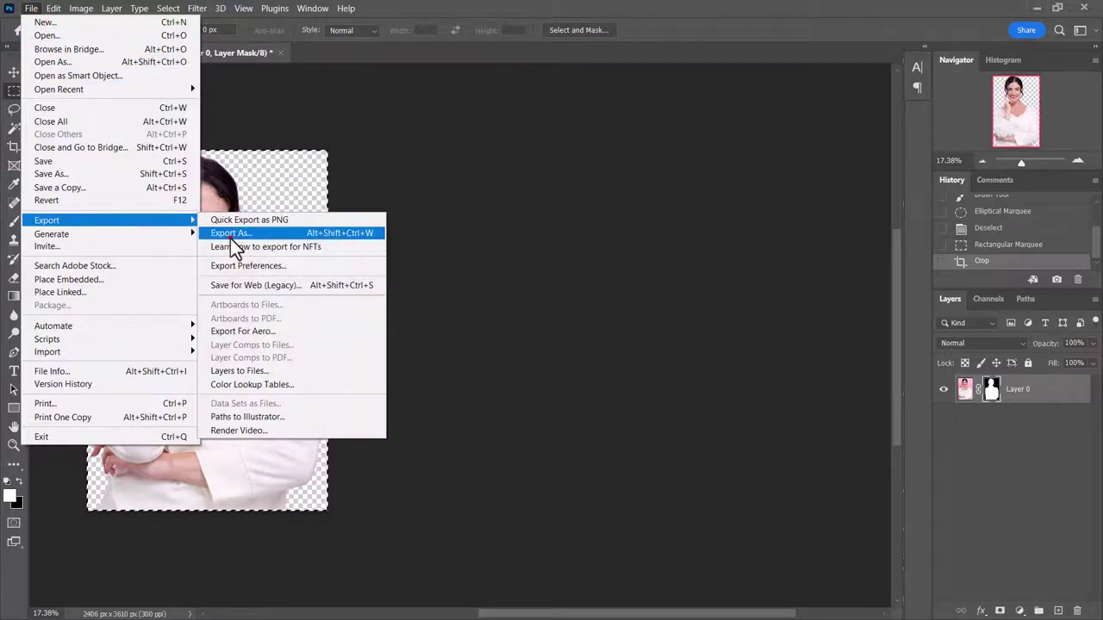
{"action": "left_click", "coordinate": [230, 236]}
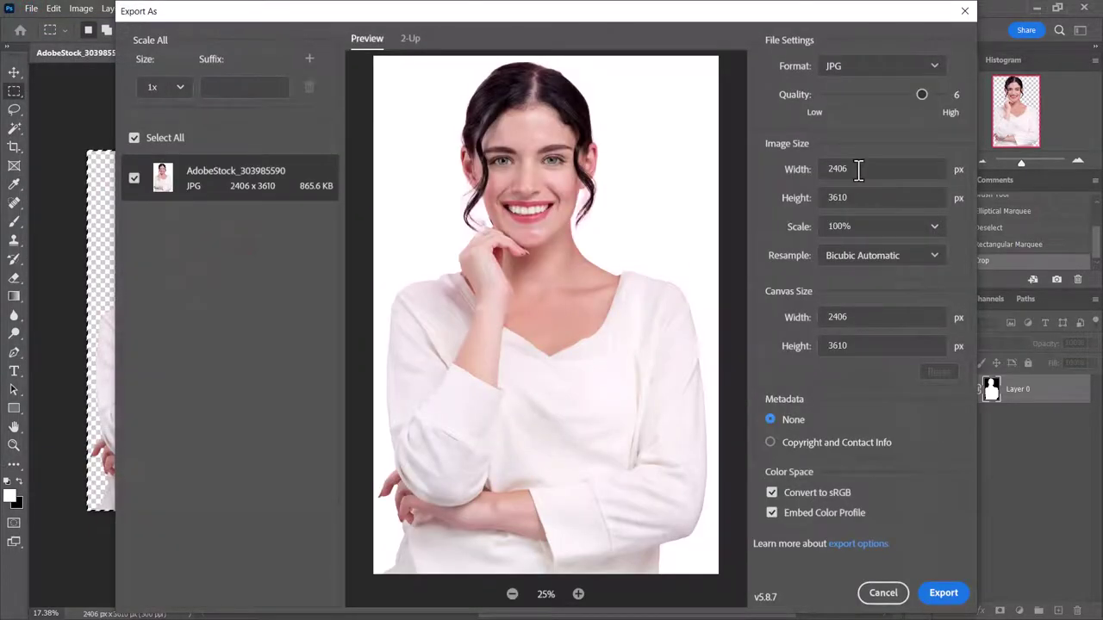
{"action": "left_click", "coordinate": [873, 68]}
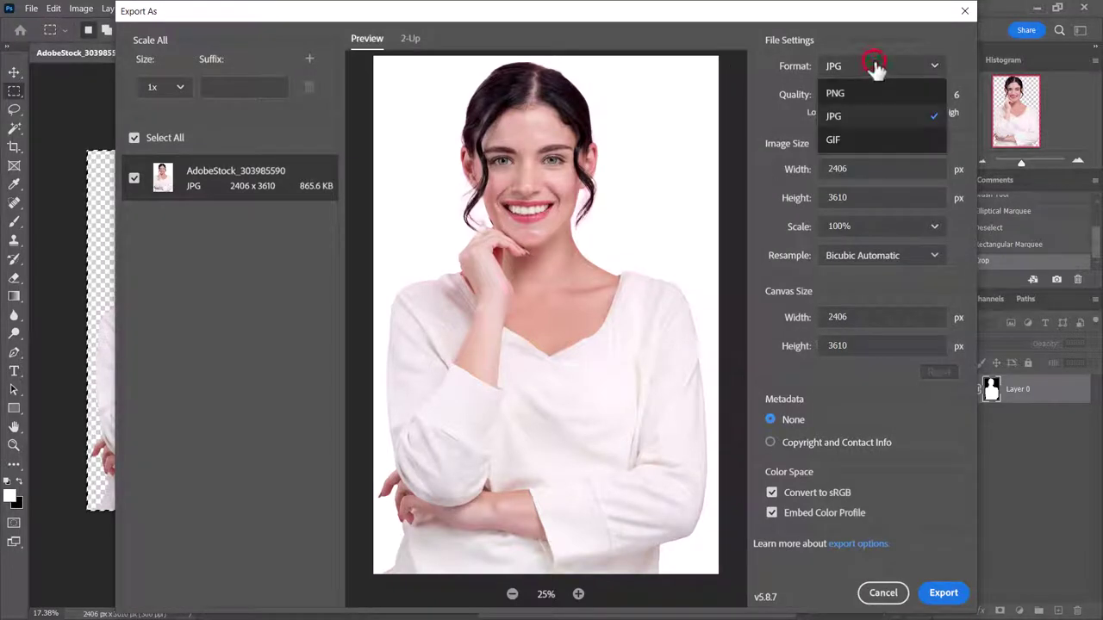
{"action": "left_click", "coordinate": [835, 93]}
Step: Set the exported image size to 600 × 900 px and save it to the Desktop as AdobeStock_303985590.png
{"action": "left_click", "coordinate": [862, 167]}
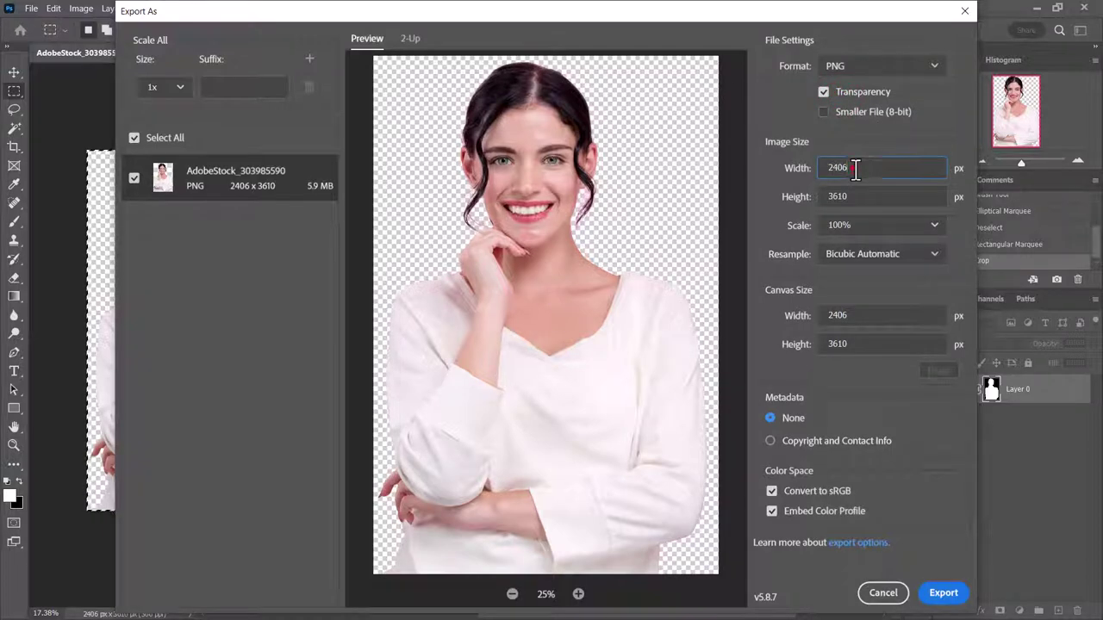
{"action": "left_click_drag", "start_coordinate": [865, 168], "coordinate": [821, 168]}
{"action": "left_click_drag", "start_coordinate": [865, 196], "coordinate": [775, 195]}
{"action": "type", "text": "900"}
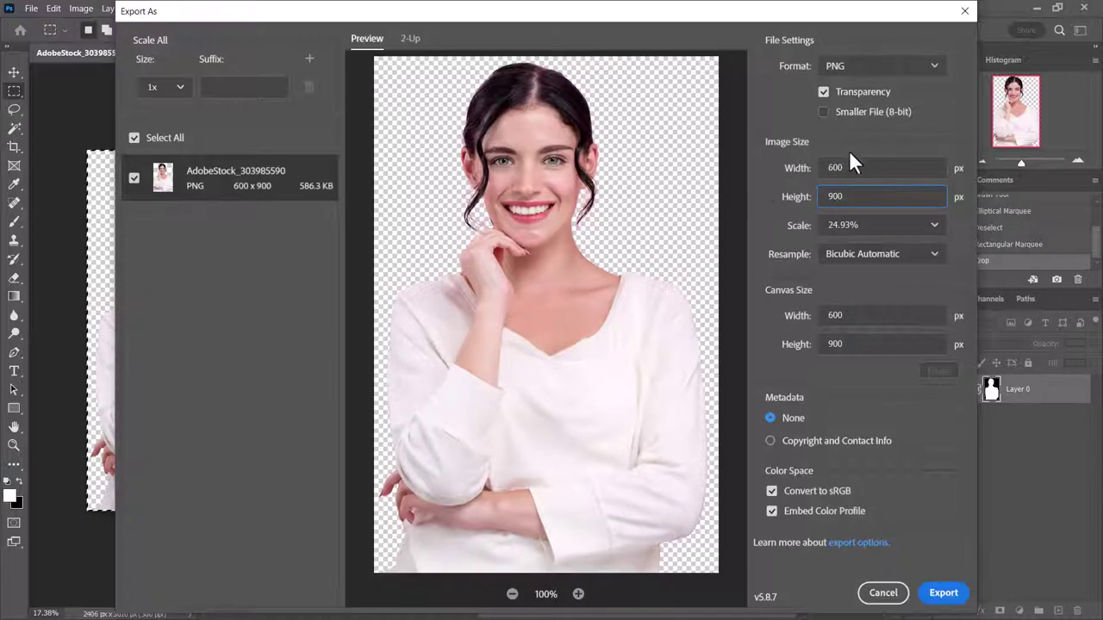
{"action": "left_click", "coordinate": [943, 594]}
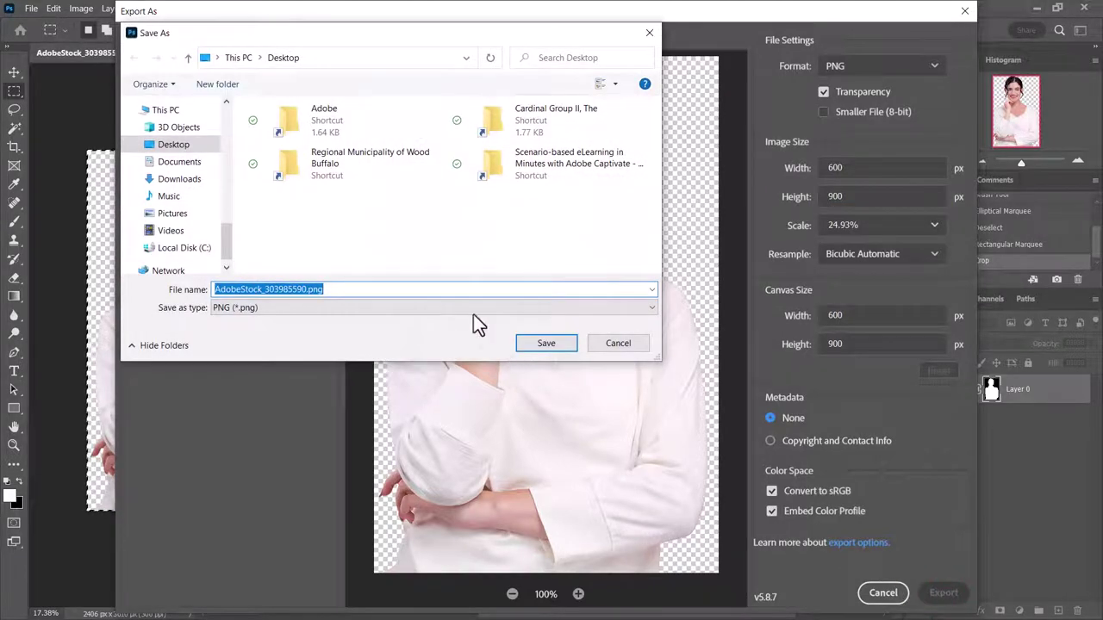
{"action": "left_click", "coordinate": [546, 342]}
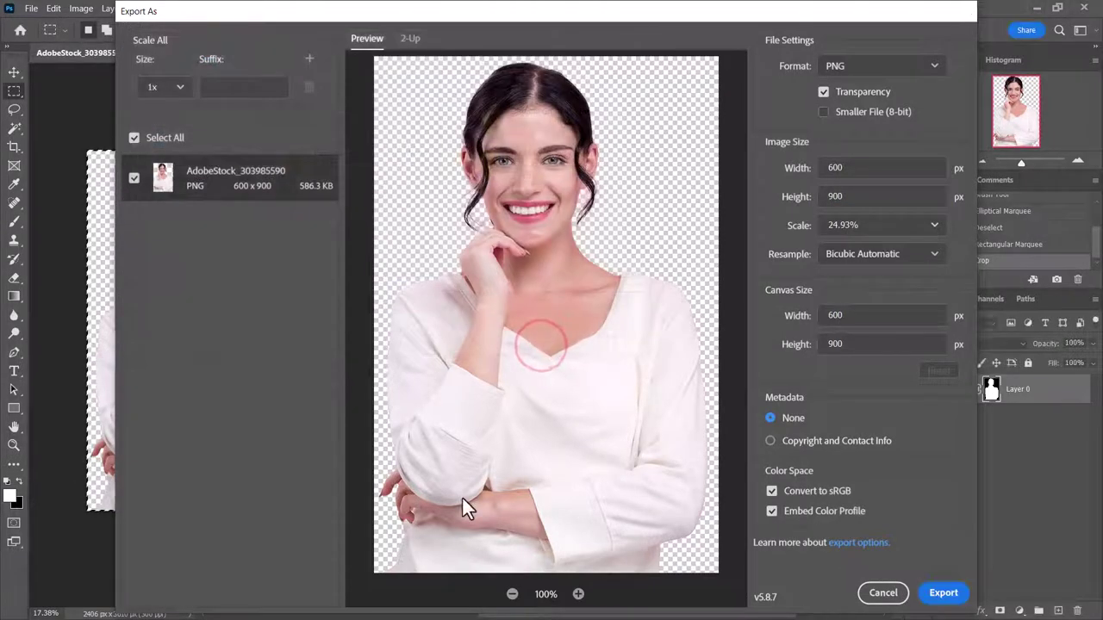
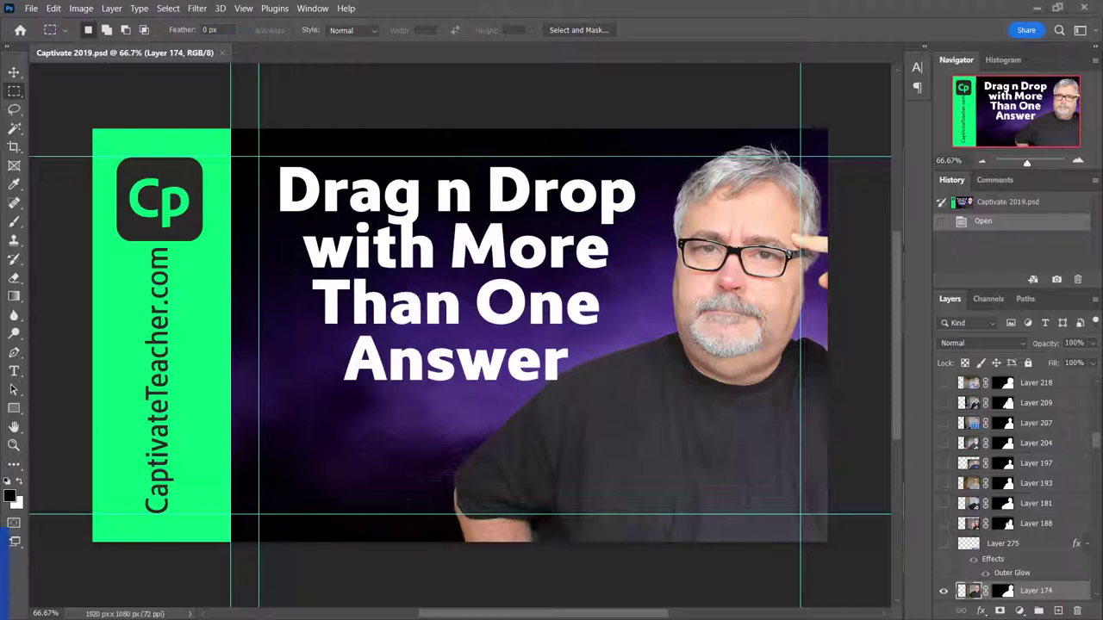
Step: In Captivate 2019.psd, move the "Drag n Drop with More Than One Answer" title slightly up and left, toward the guides
{"action": "left_click", "coordinate": [1090, 431]}
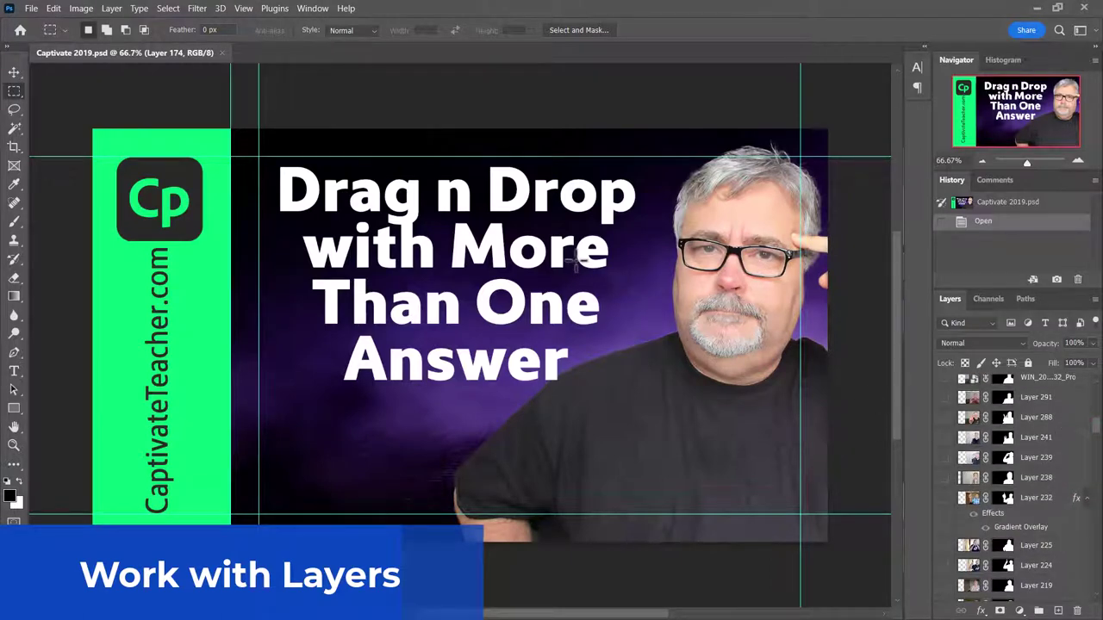
{"action": "left_click", "coordinate": [13, 73]}
{"action": "mouse_move", "coordinate": [469, 253]}
{"action": "left_mouse_down"}
{"action": "mouse_move", "coordinate": [487, 288]}
{"action": "mouse_move", "coordinate": [434, 247]}
{"action": "mouse_move", "coordinate": [444, 254]}
{"action": "mouse_move", "coordinate": [451, 234]}
{"action": "mouse_move", "coordinate": [456, 247]}
{"action": "left_mouse_up"}
Step: Replace the whole title text with "Type in New Text", putting "Text" on the second line
{"action": "left_click", "coordinate": [14, 372]}
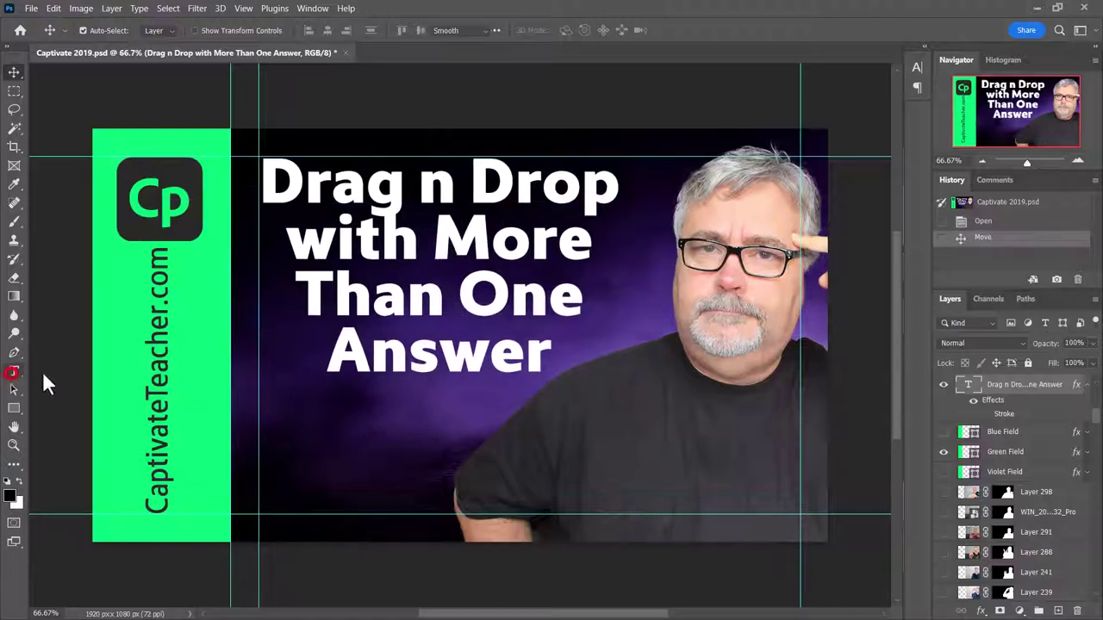
{"action": "left_click", "coordinate": [385, 248]}
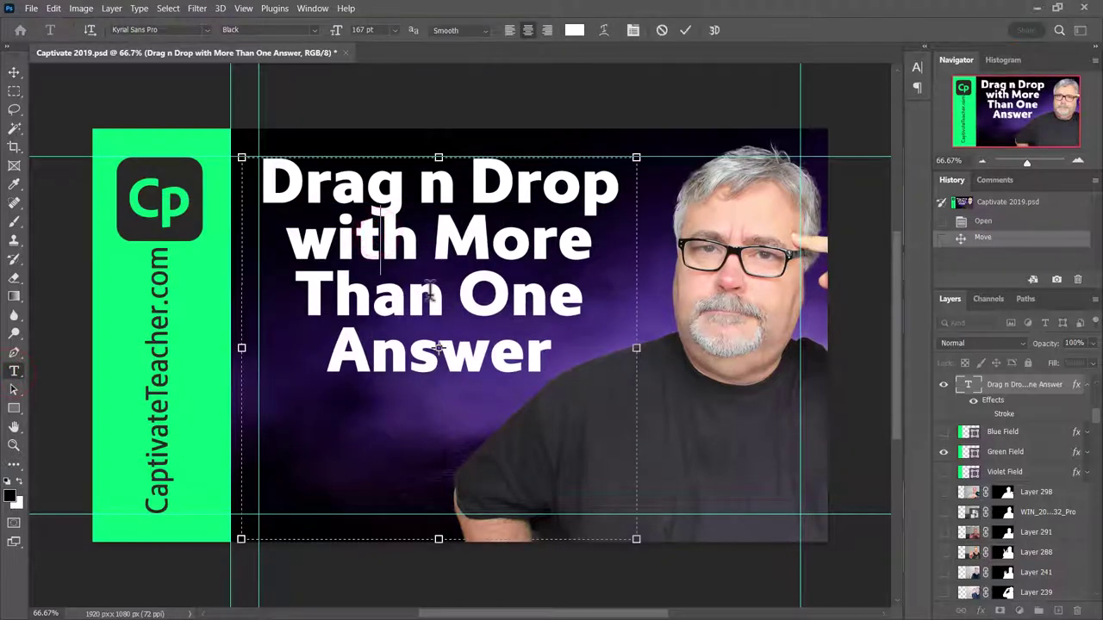
{"action": "key", "text": "ctrl+a"}
{"action": "type", "text": "Type in "}
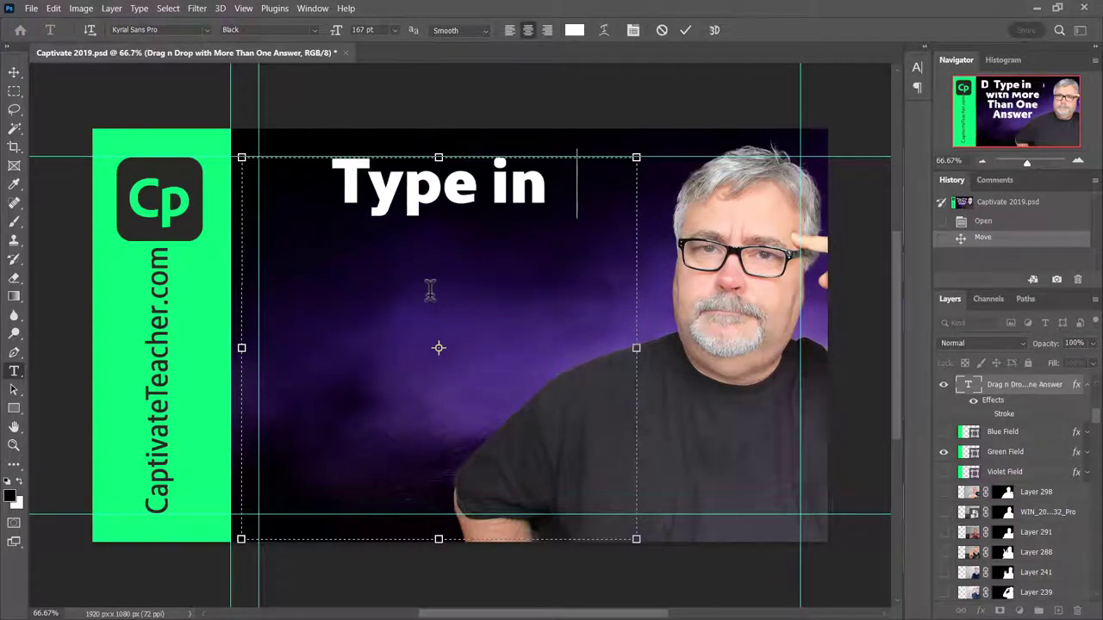
{"action": "type", "text": "New"}
{"action": "key", "text": "Return"}
{"action": "type", "text": "Texc"}
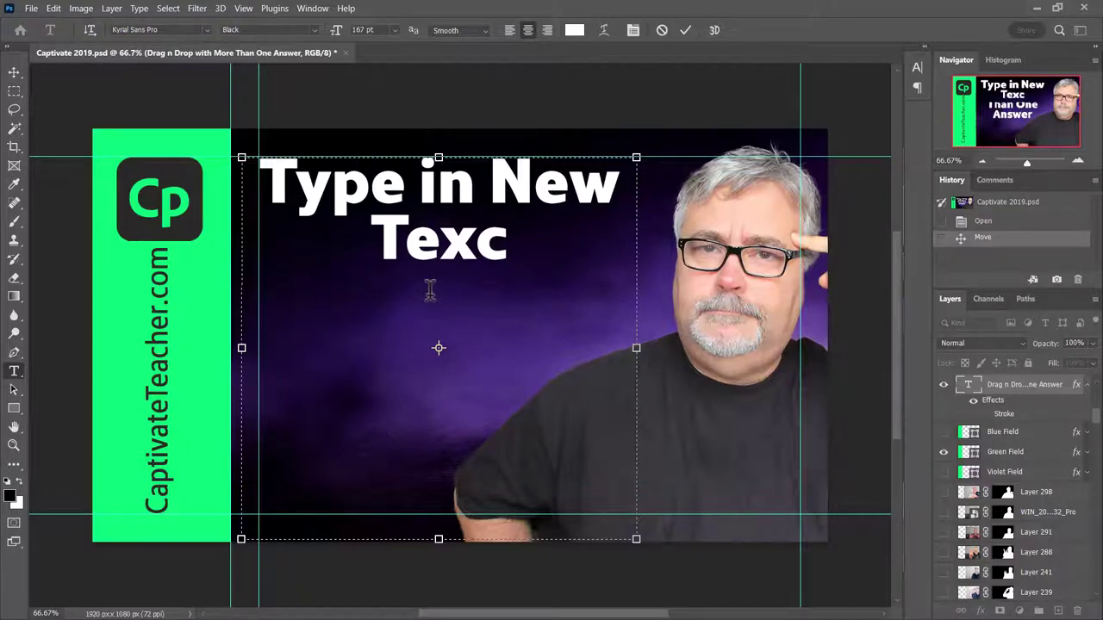
{"action": "key", "text": "BackSpace"}
{"action": "type", "text": "t"}
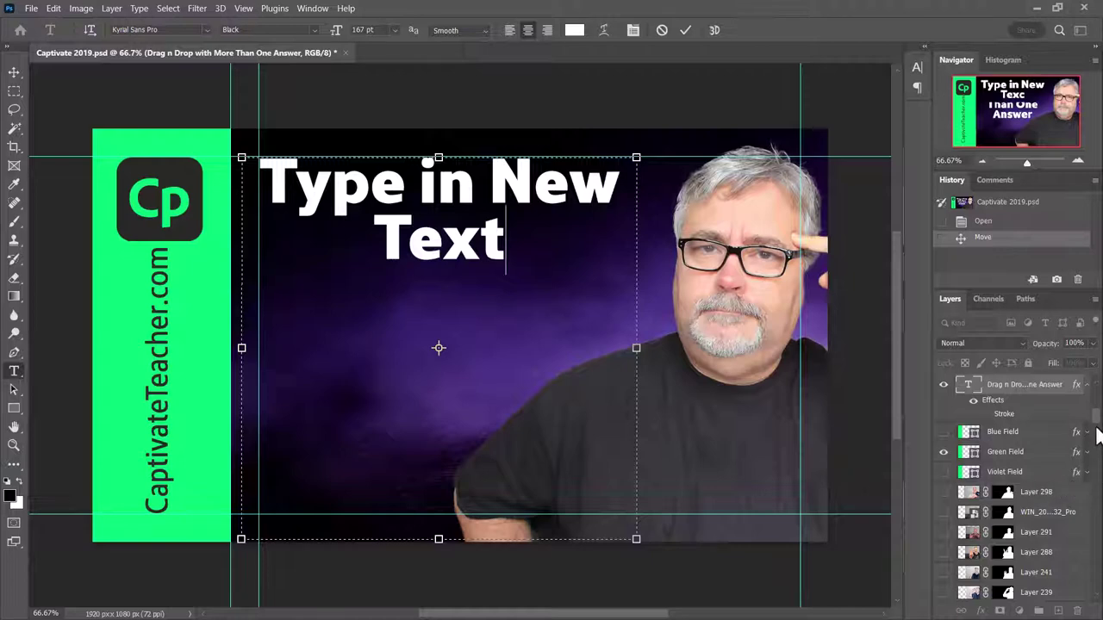
Step: Hide the portrait on Layer 174, try Layers 188 and 181, and show only the paintbrush portrait on Layer 193
{"action": "left_click_drag", "start_coordinate": [1094, 419], "coordinate": [1096, 459]}
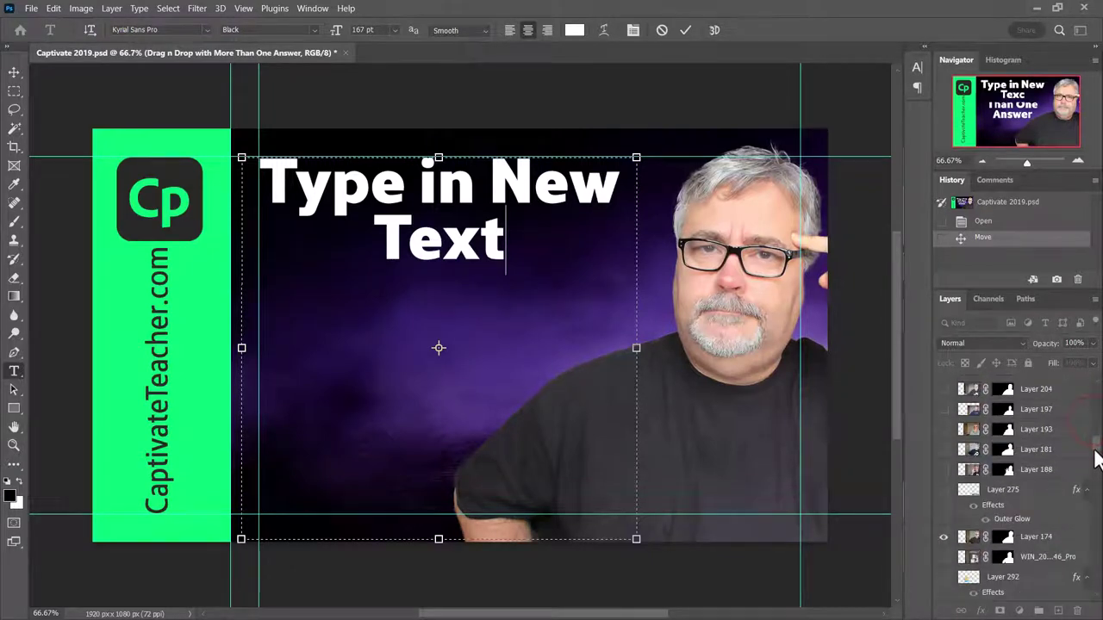
{"action": "left_click", "coordinate": [943, 537]}
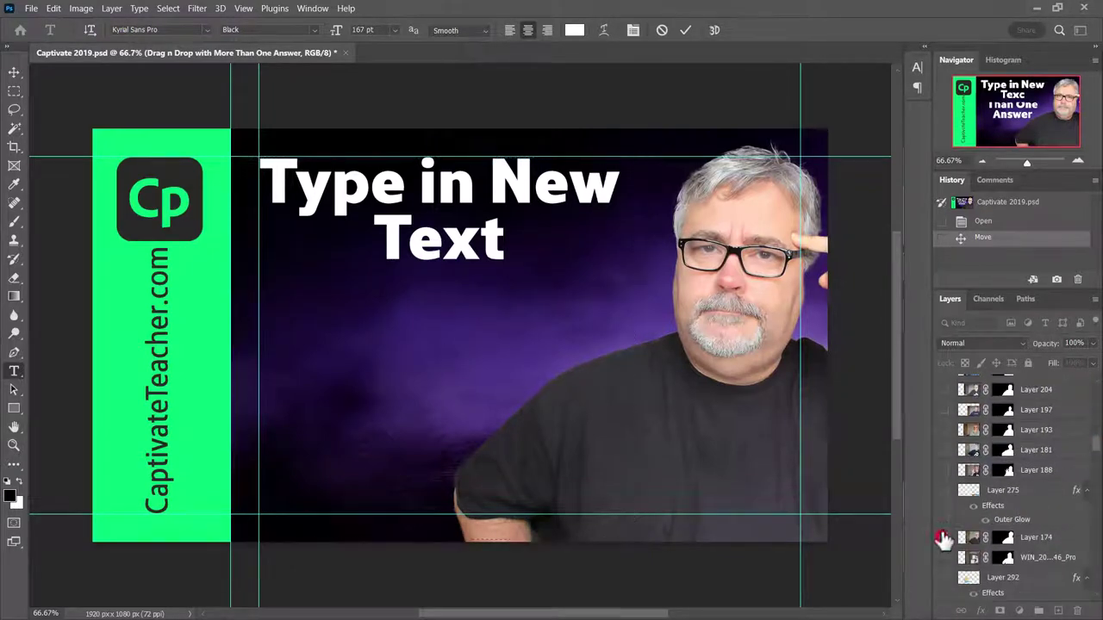
{"action": "left_click", "coordinate": [943, 470]}
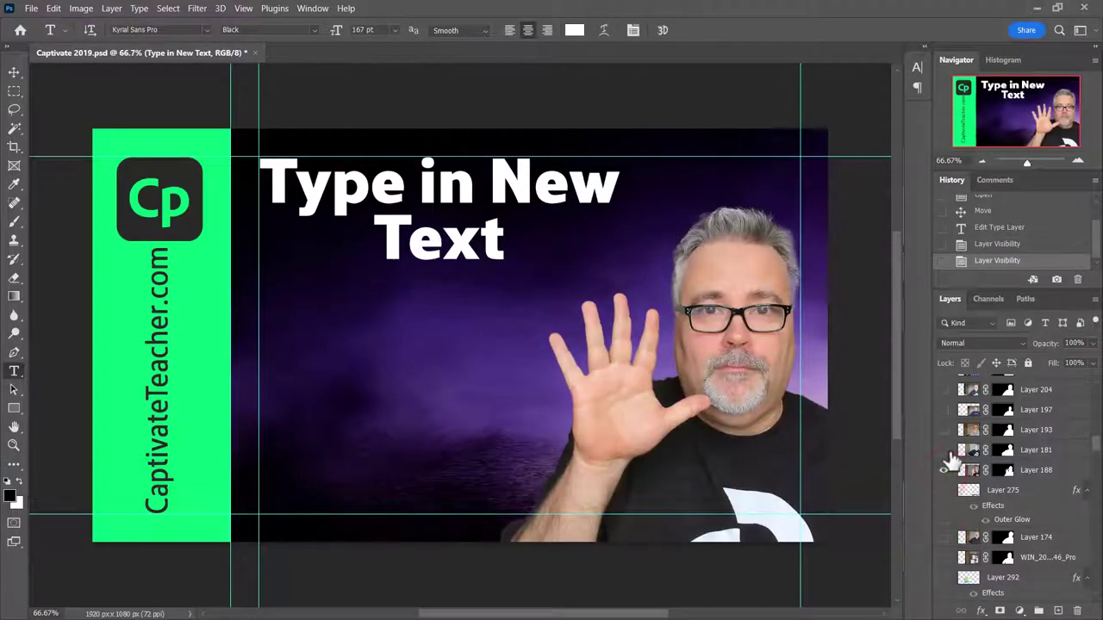
{"action": "left_click", "coordinate": [943, 469]}
{"action": "left_click", "coordinate": [944, 449]}
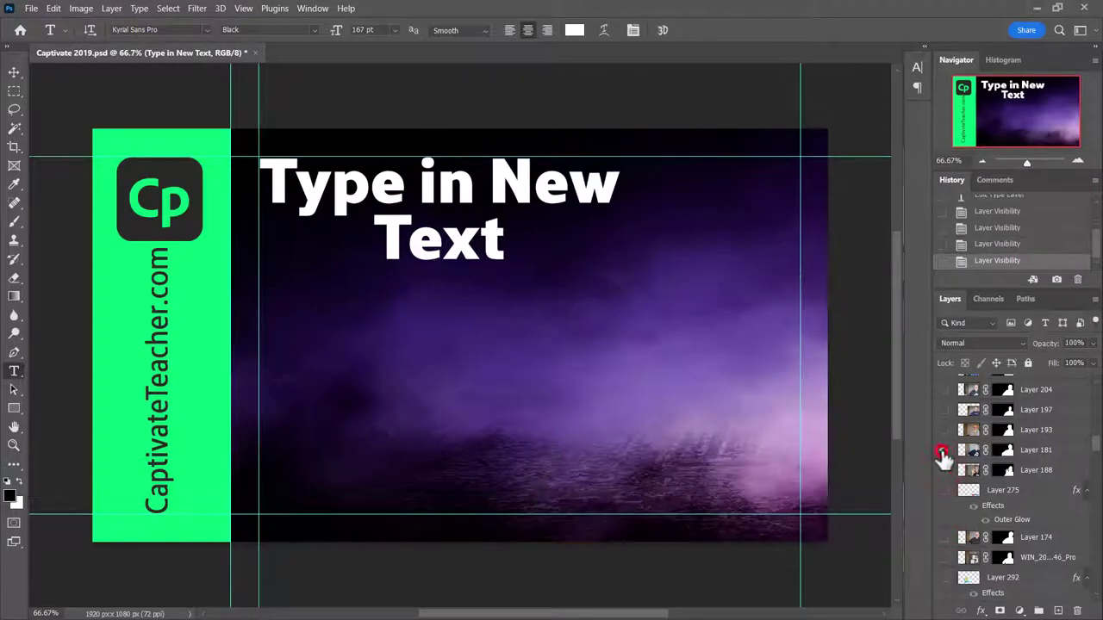
{"action": "left_click", "coordinate": [943, 430]}
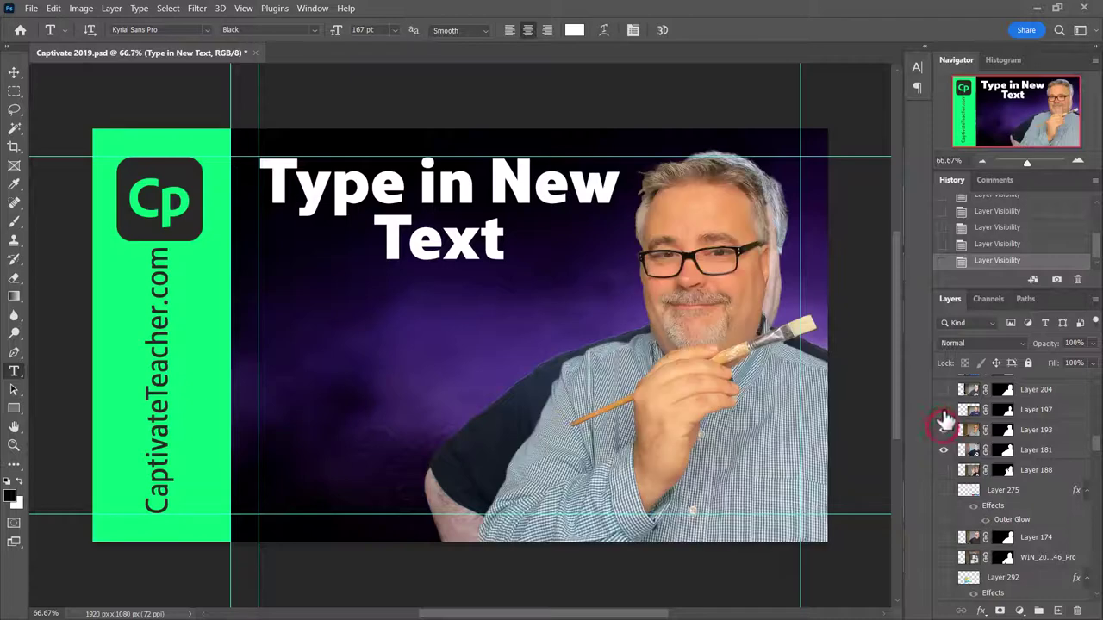
{"action": "left_click", "coordinate": [944, 450]}
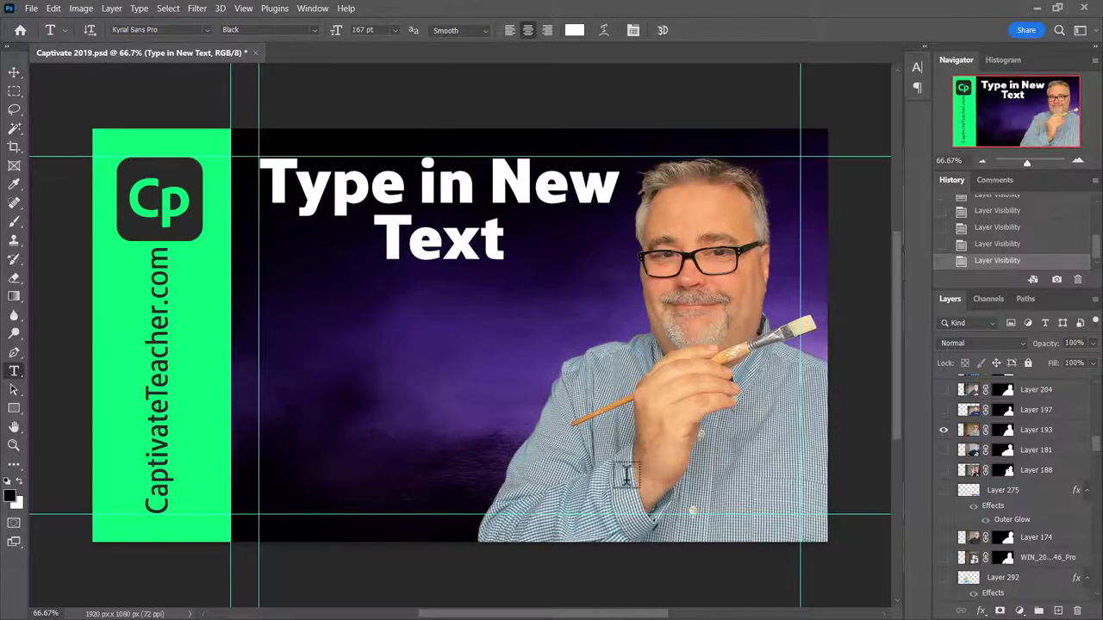
Step: Hide the Green Field layer, try Violet Field, and show the Blue Field layer as the side strip
{"action": "left_click", "coordinate": [1095, 437]}
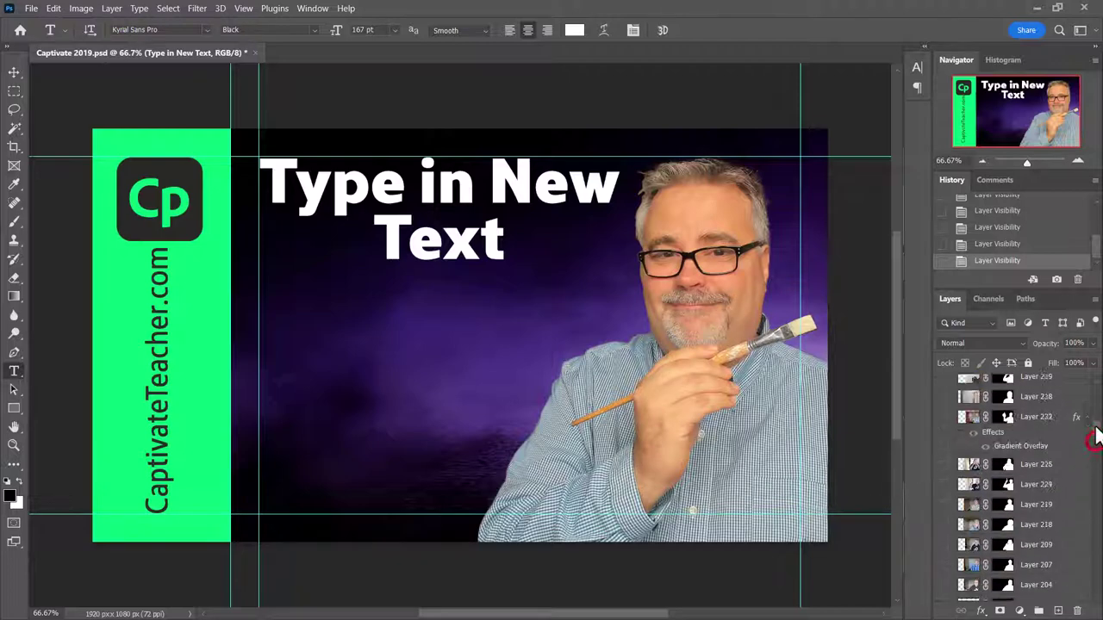
{"action": "scroll", "coordinate": [1095, 431], "scroll_direction": "up", "scroll_amount": 5}
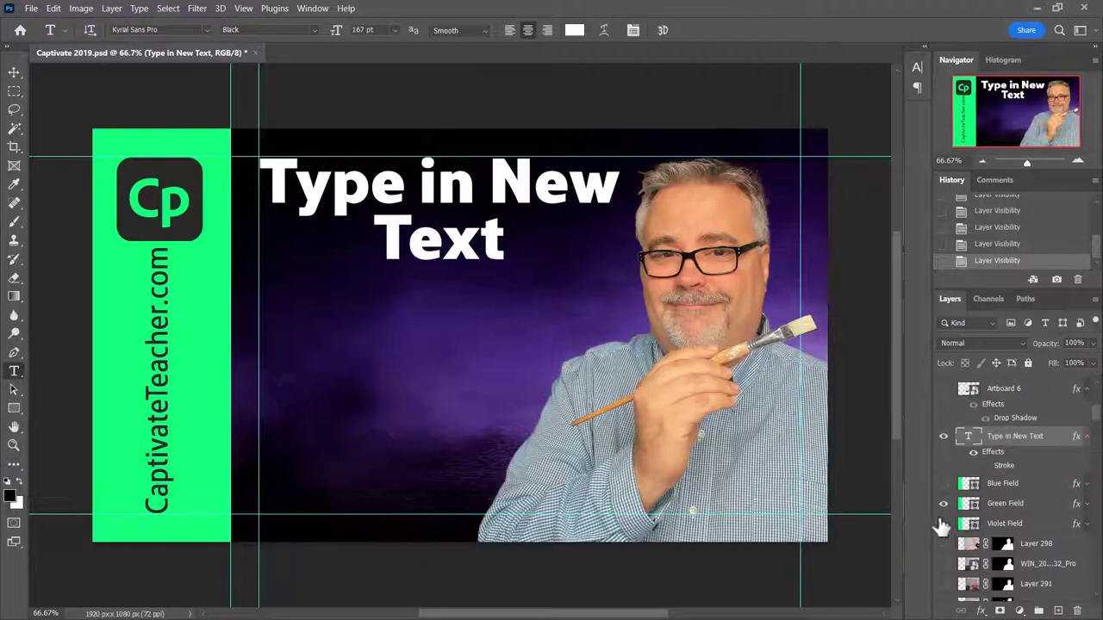
{"action": "left_click", "coordinate": [943, 503]}
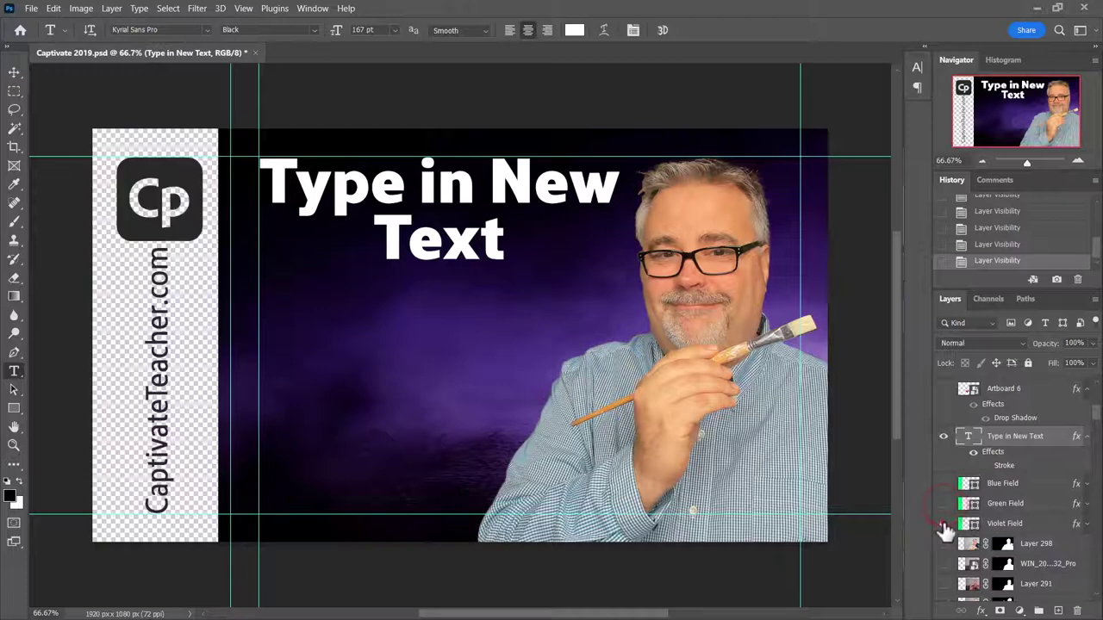
{"action": "left_click", "coordinate": [942, 523]}
{"action": "left_click", "coordinate": [942, 523]}
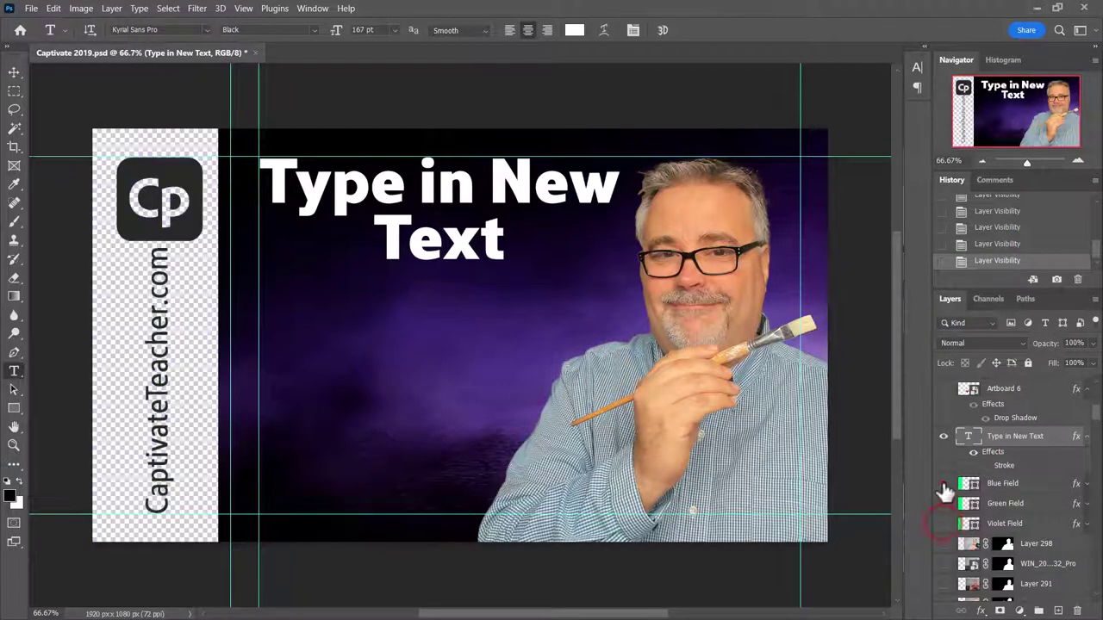
{"action": "left_click", "coordinate": [943, 483]}
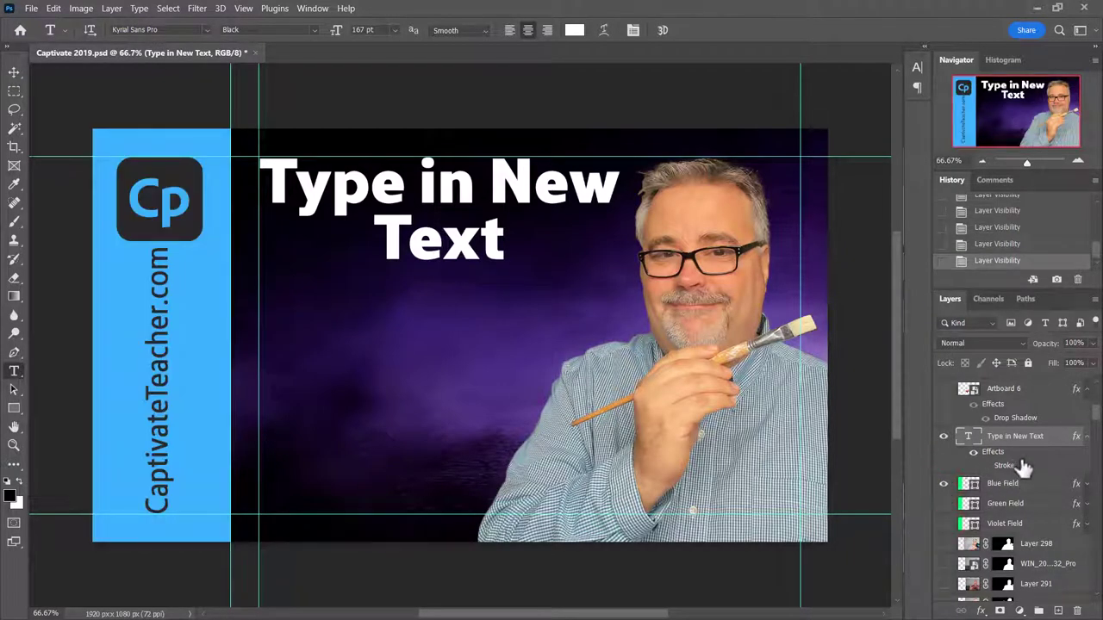
Step: Hide the Captivate Logo layer, try the logo on Layer 242, and show the Photoshop Logo layer instead
{"action": "scroll", "coordinate": [1014, 461], "scroll_direction": "up", "scroll_amount": 5}
{"action": "scroll", "coordinate": [1008, 442], "scroll_direction": "up", "scroll_amount": 4}
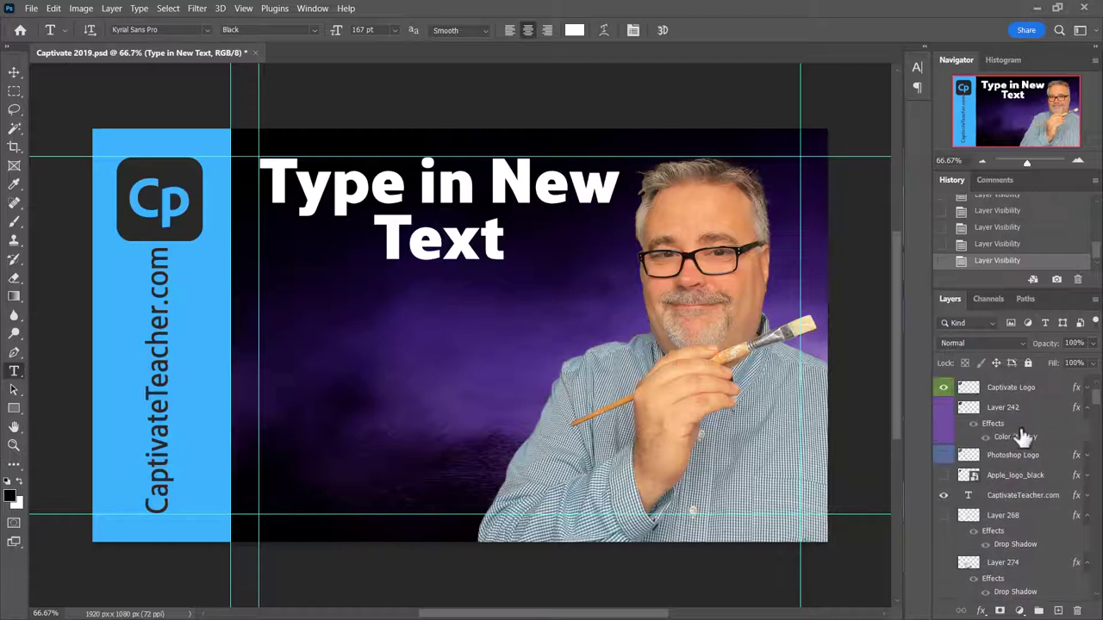
{"action": "left_click", "coordinate": [942, 387]}
{"action": "left_click", "coordinate": [943, 409]}
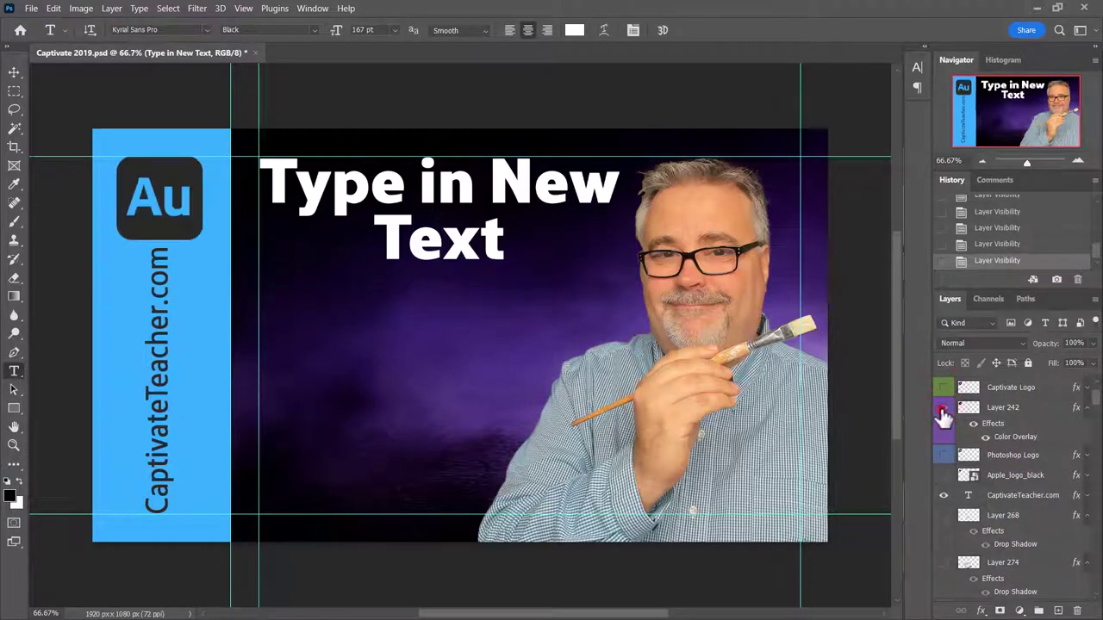
{"action": "left_click", "coordinate": [942, 412]}
{"action": "left_click", "coordinate": [943, 457]}
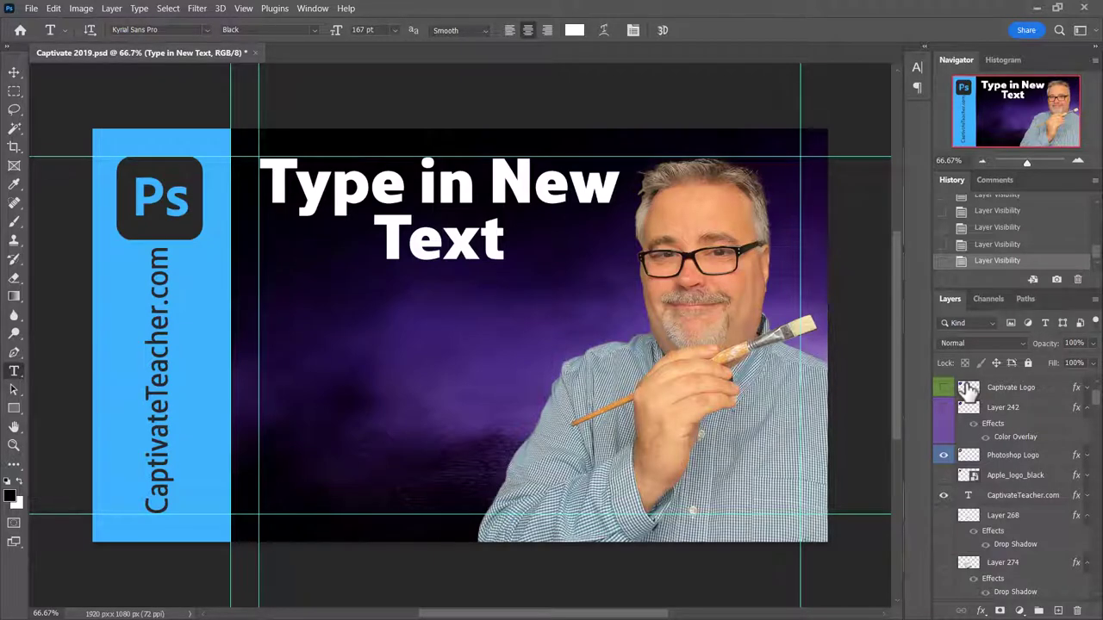
Step: Review the Export As settings for the finished thumbnail, and close them without exporting
{"action": "left_click", "coordinate": [31, 10]}
{"action": "mouse_move", "coordinate": [57, 222]}
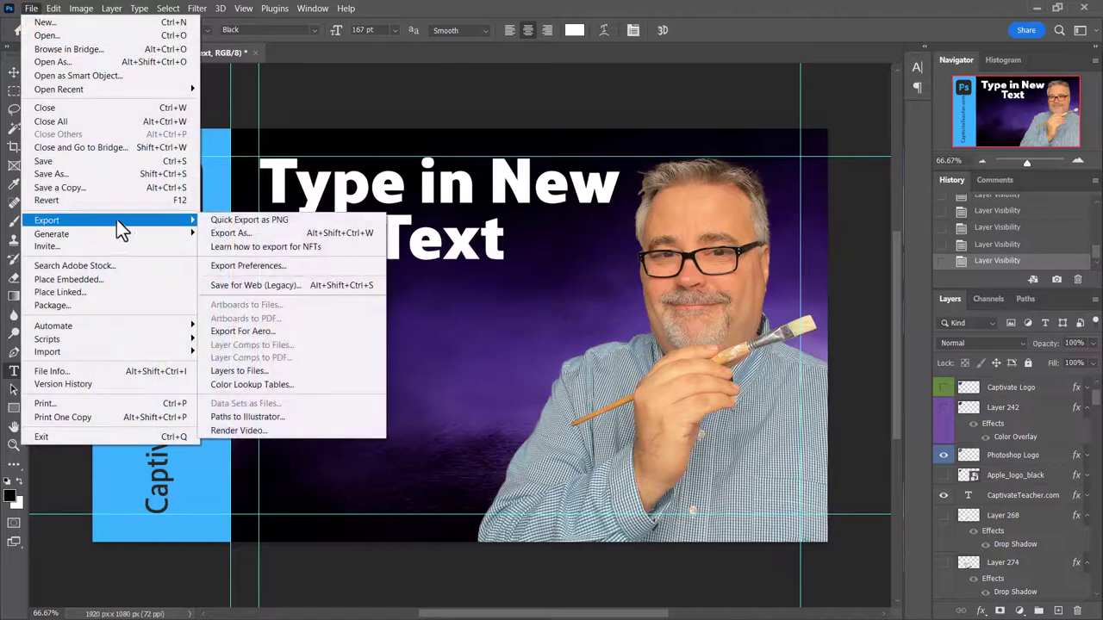
{"action": "left_click", "coordinate": [227, 231]}
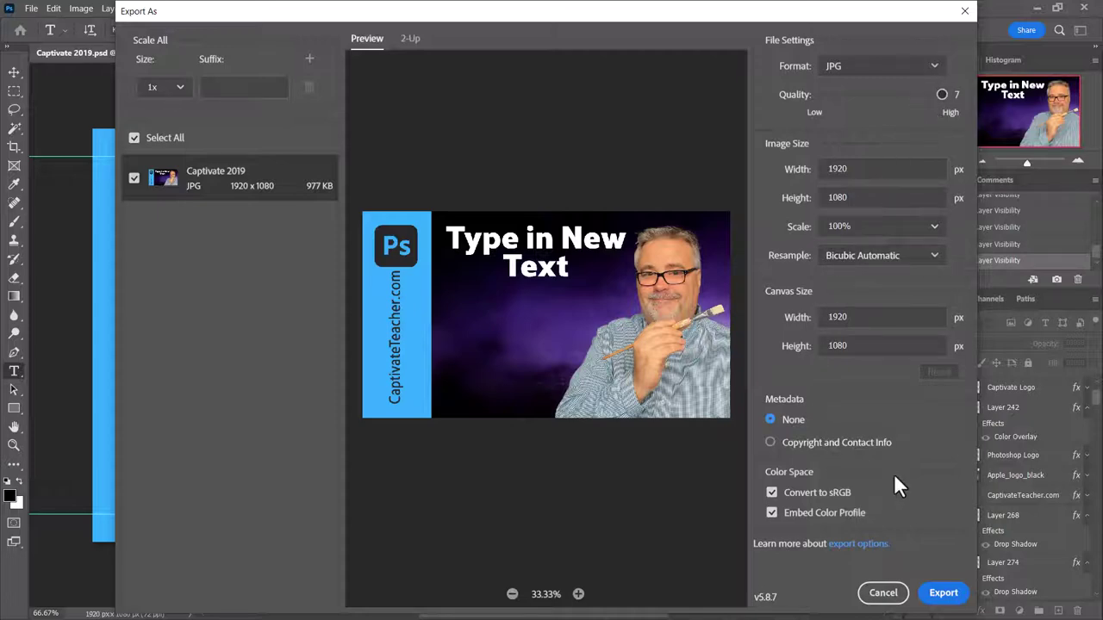
{"action": "left_click", "coordinate": [882, 593]}
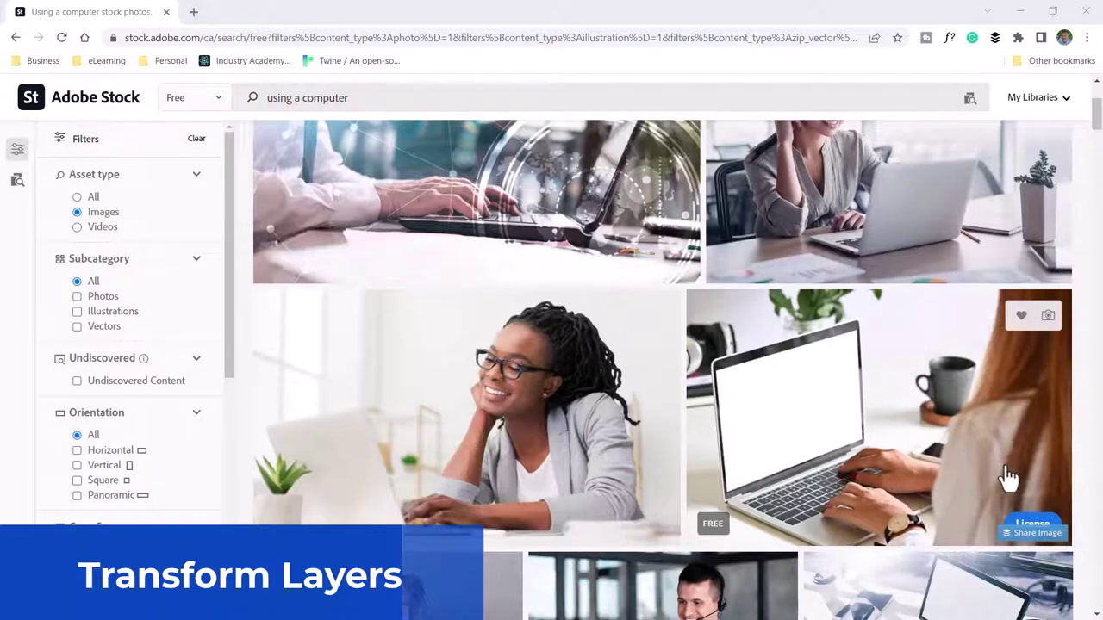
Step: License the free laptop photo on Adobe Stock, save it to Downloads as AdobeStock_276753634.jpeg, and open it in Photoshop
{"action": "left_click", "coordinate": [1032, 524]}
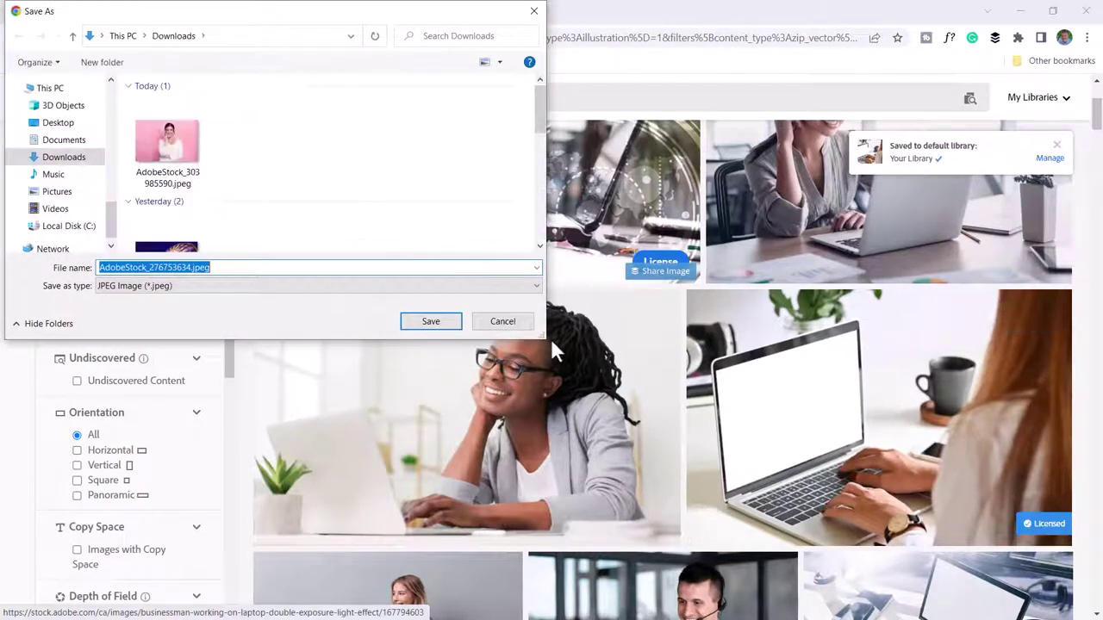
{"action": "left_click", "coordinate": [434, 325]}
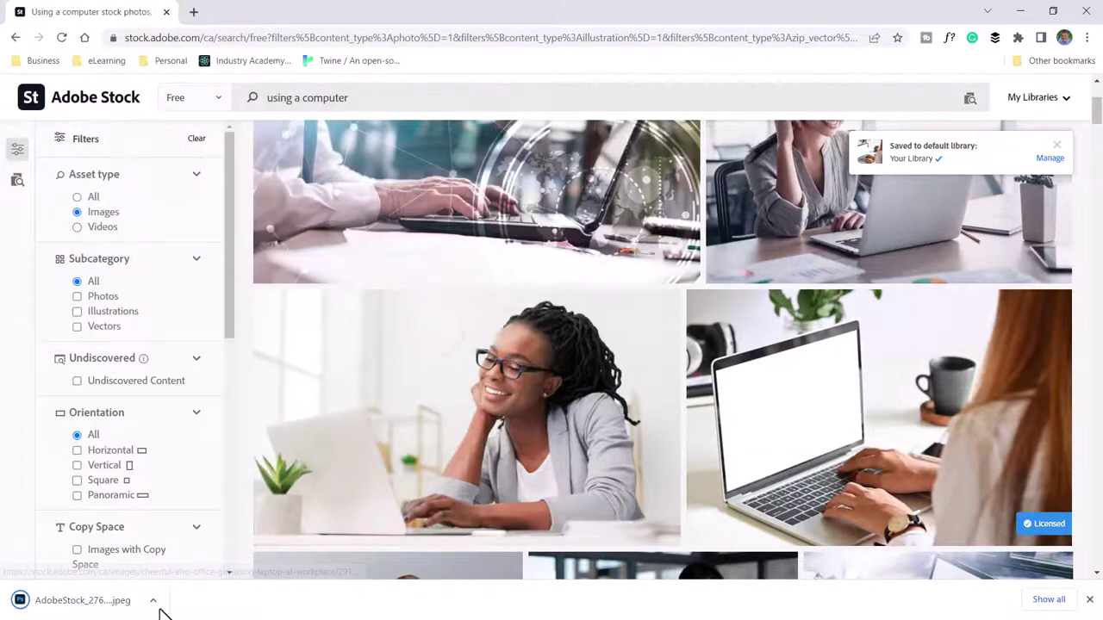
{"action": "left_click", "coordinate": [153, 600]}
{"action": "left_click", "coordinate": [173, 496]}
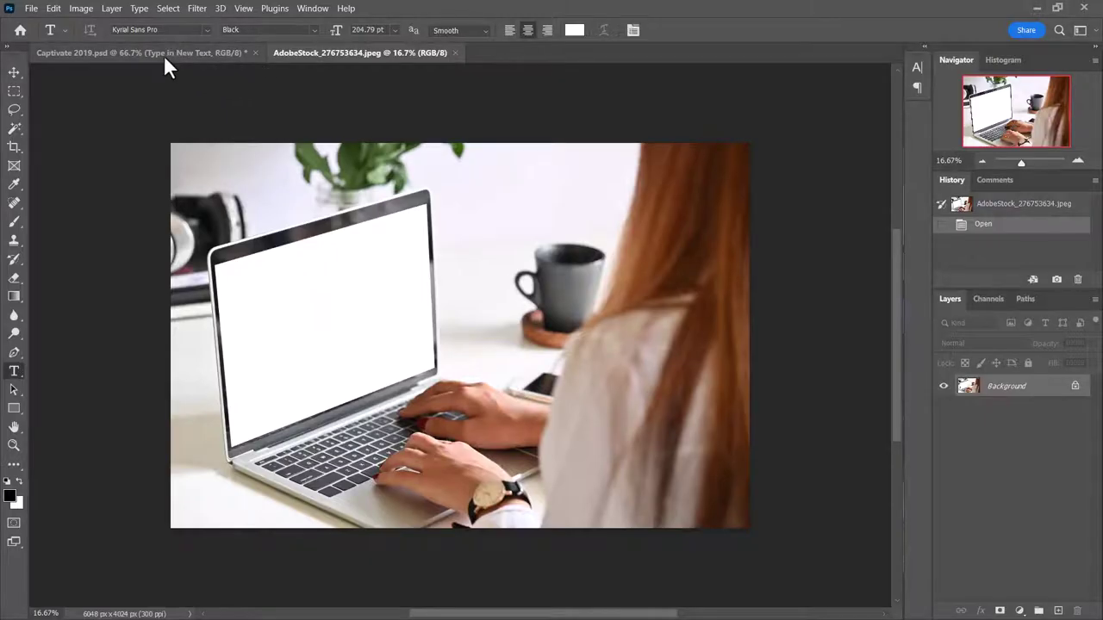
Step: In Captivate 2019.psd, replace the "Type in New Text" headline with "Top Skills in Photoshop for eLearning"
{"action": "left_click", "coordinate": [163, 53]}
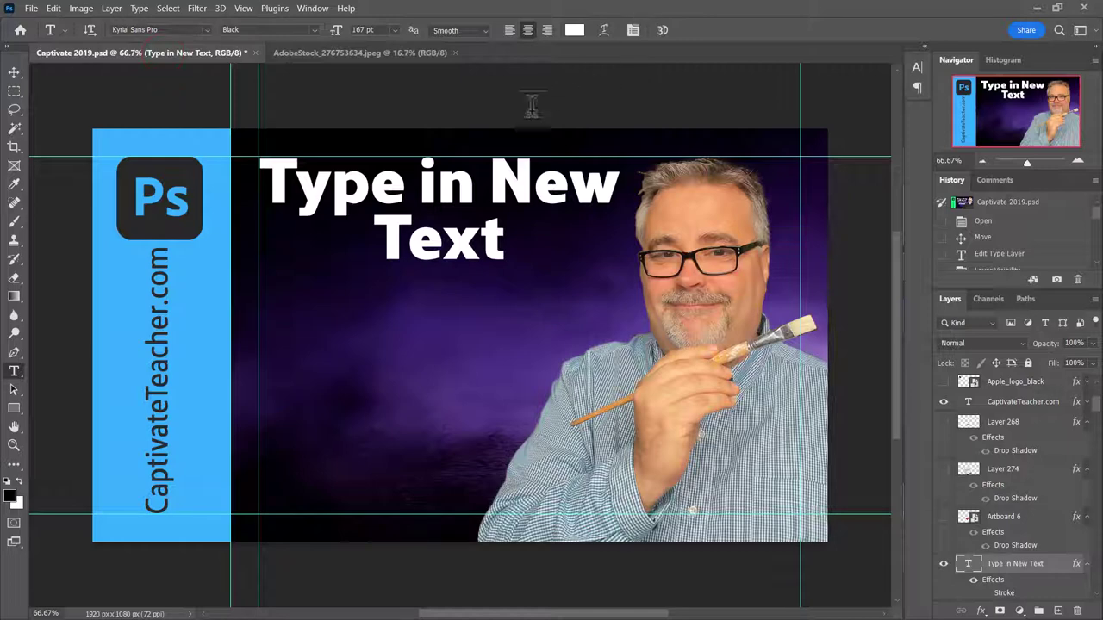
{"action": "left_click", "coordinate": [464, 185]}
{"action": "key", "text": "ctrl+a"}
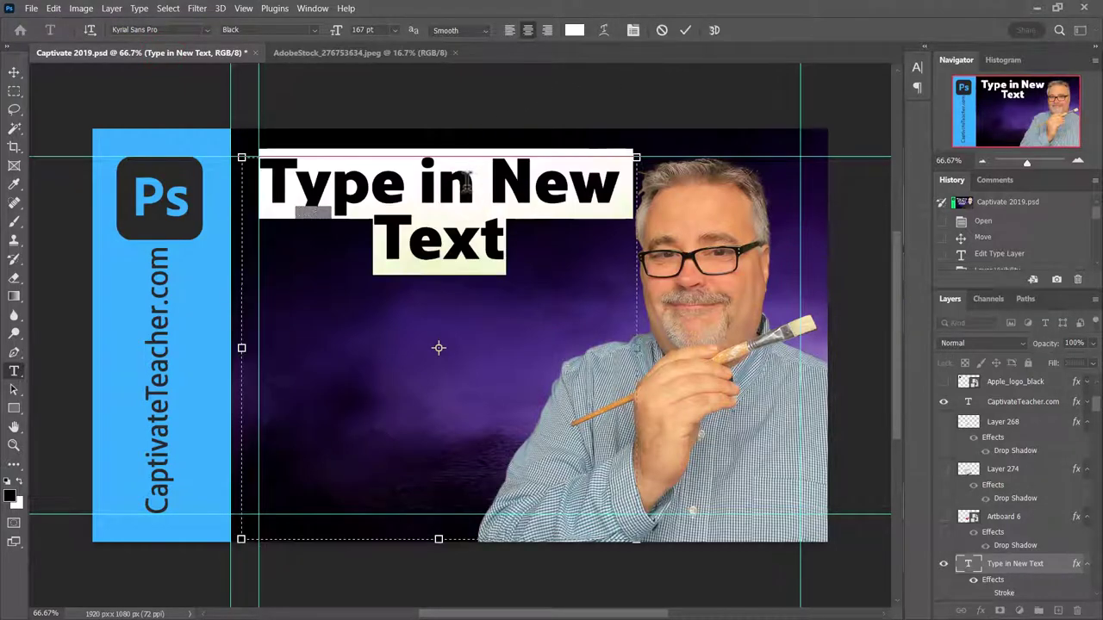
{"action": "type", "text": "To"}
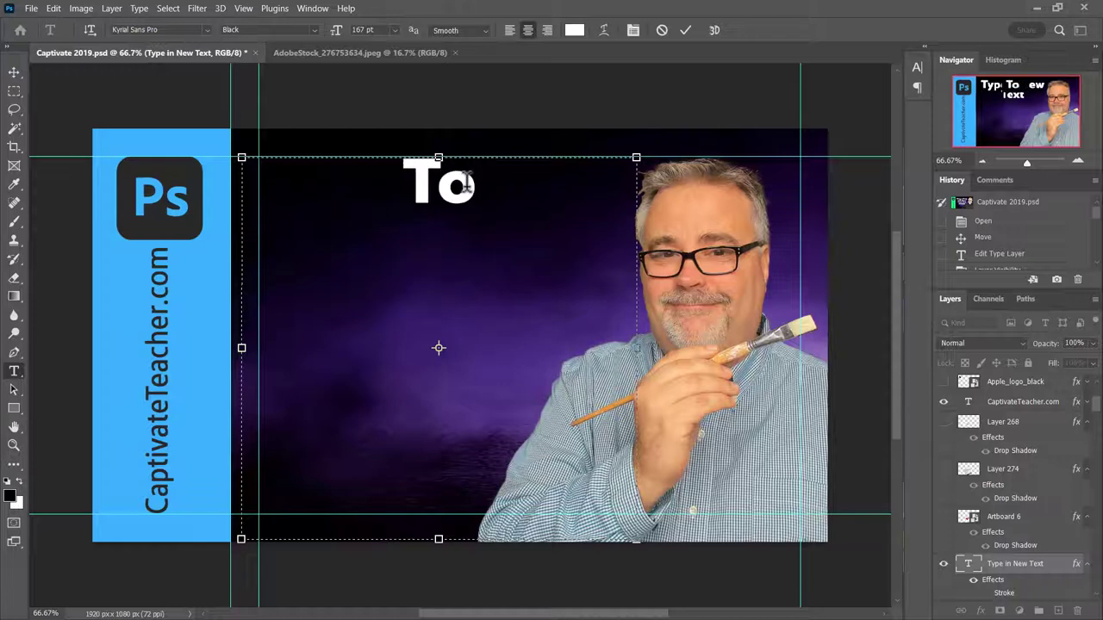
{"action": "type", "text": "p Skills "}
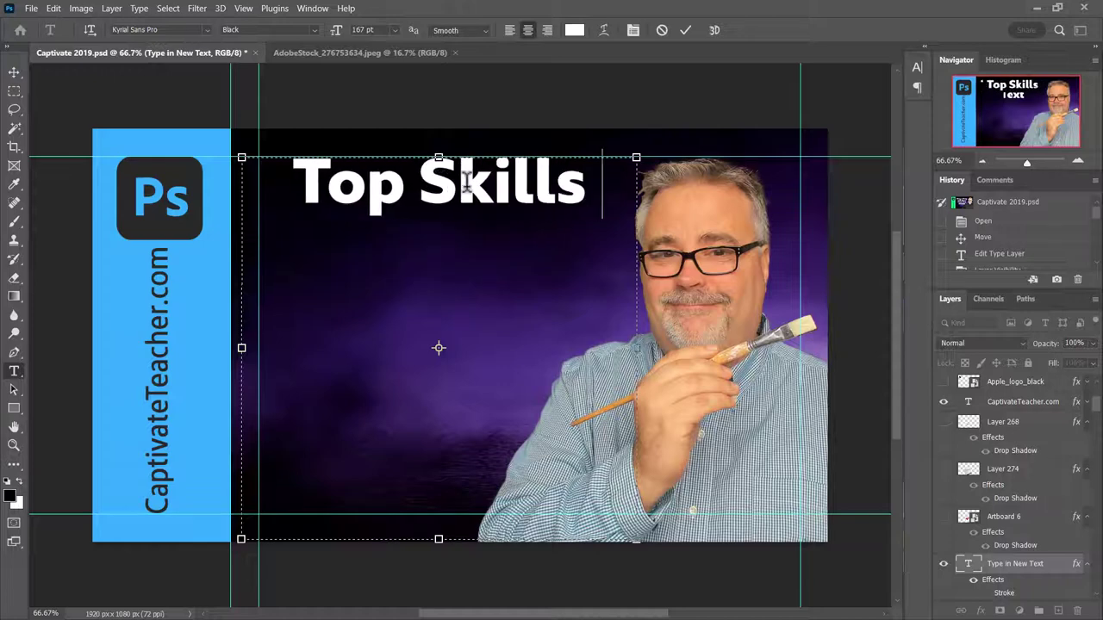
{"action": "type", "text": "in Photoshop f"}
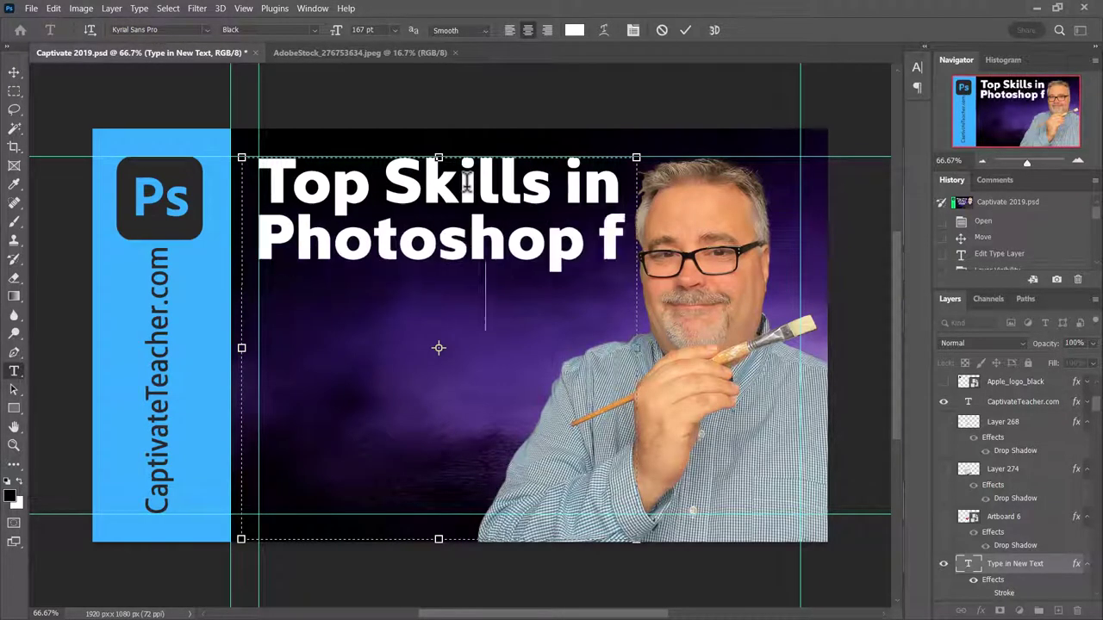
{"action": "type", "text": "or eLearning"}
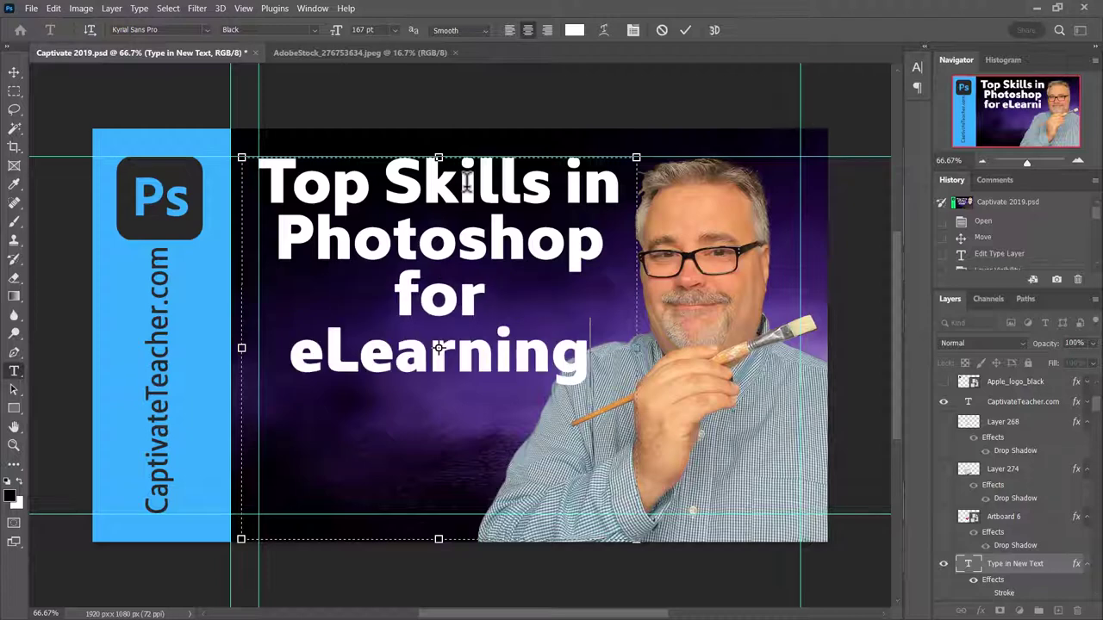
Step: Reduce the font size of the whole headline to 162 pt
{"action": "key", "text": "ctrl+a"}
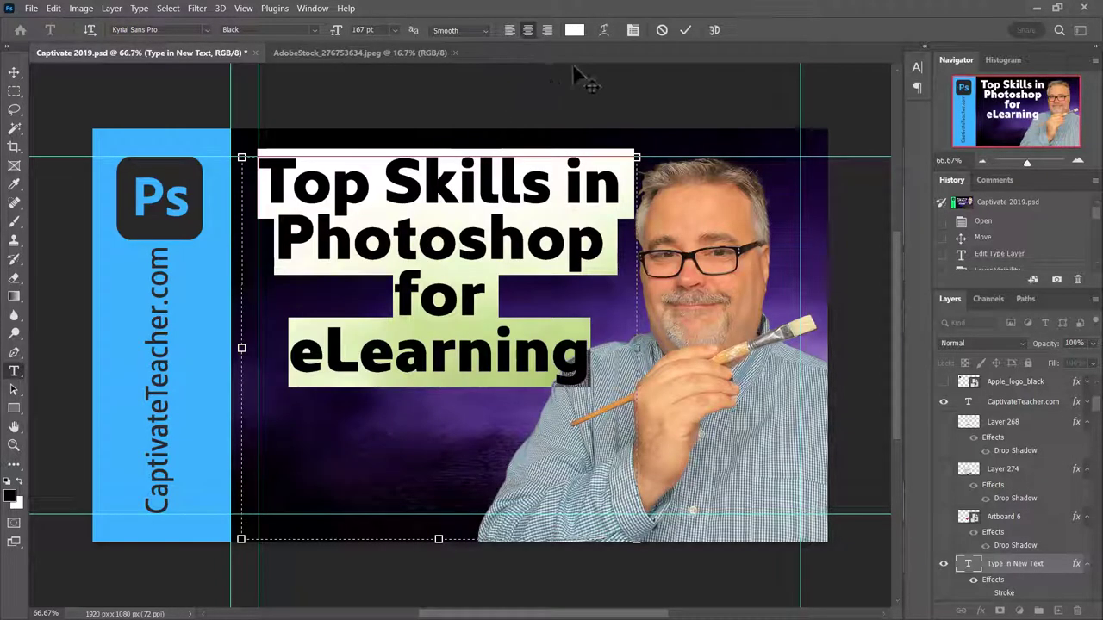
{"action": "left_click", "coordinate": [633, 33]}
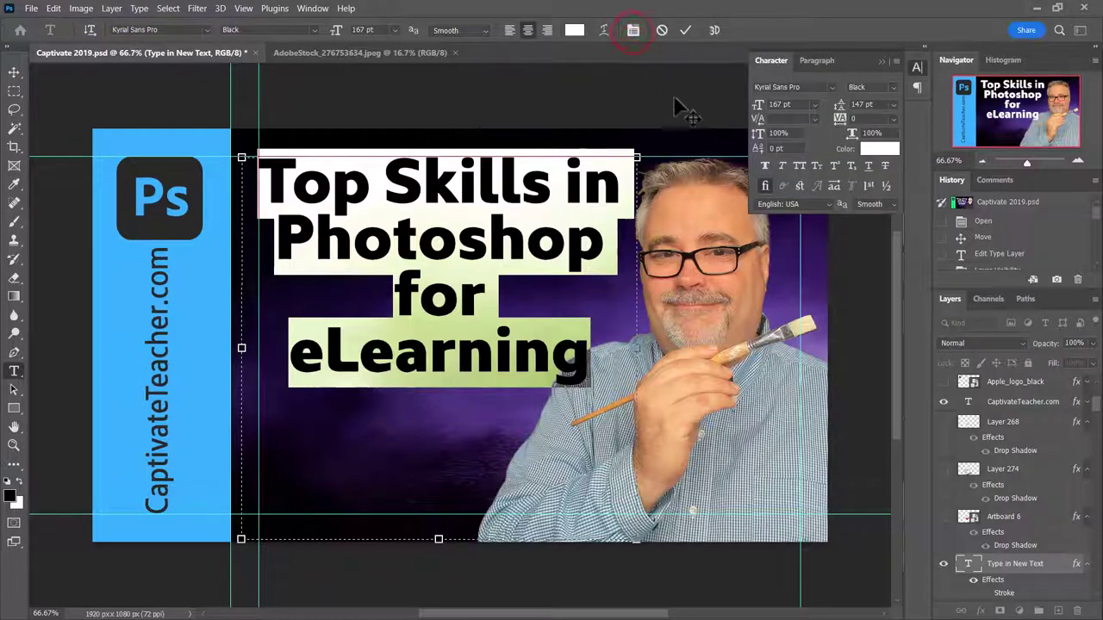
{"action": "left_click", "coordinate": [779, 105]}
{"action": "key", "text": "Down"}
{"action": "key", "text": "Down"}
{"action": "key", "text": "Down"}
{"action": "key", "text": "Down"}
{"action": "key", "text": "Down"}
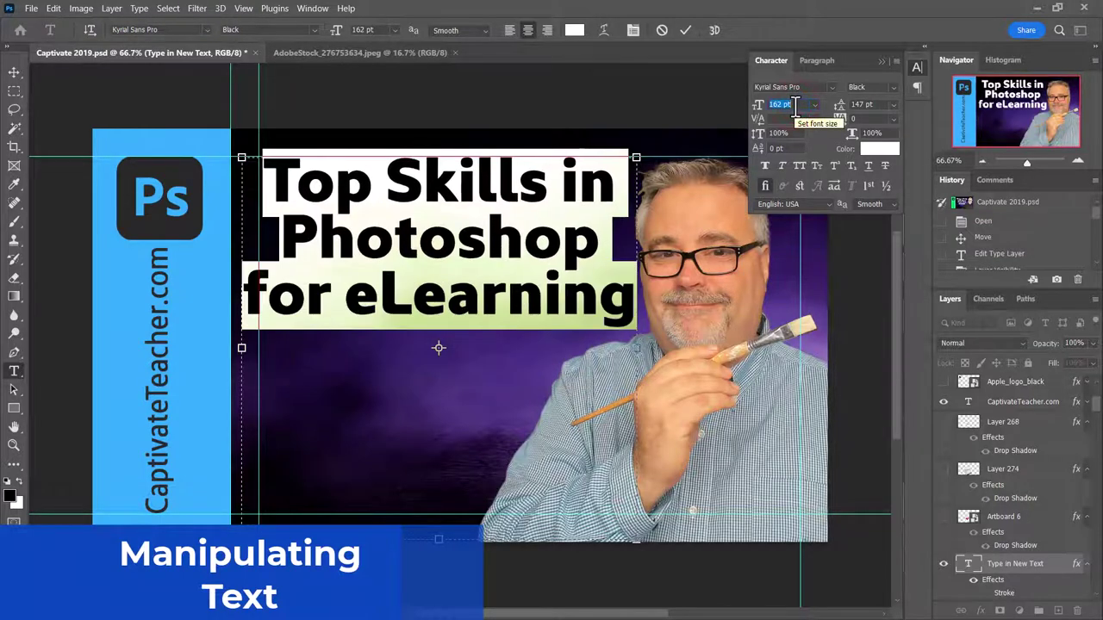